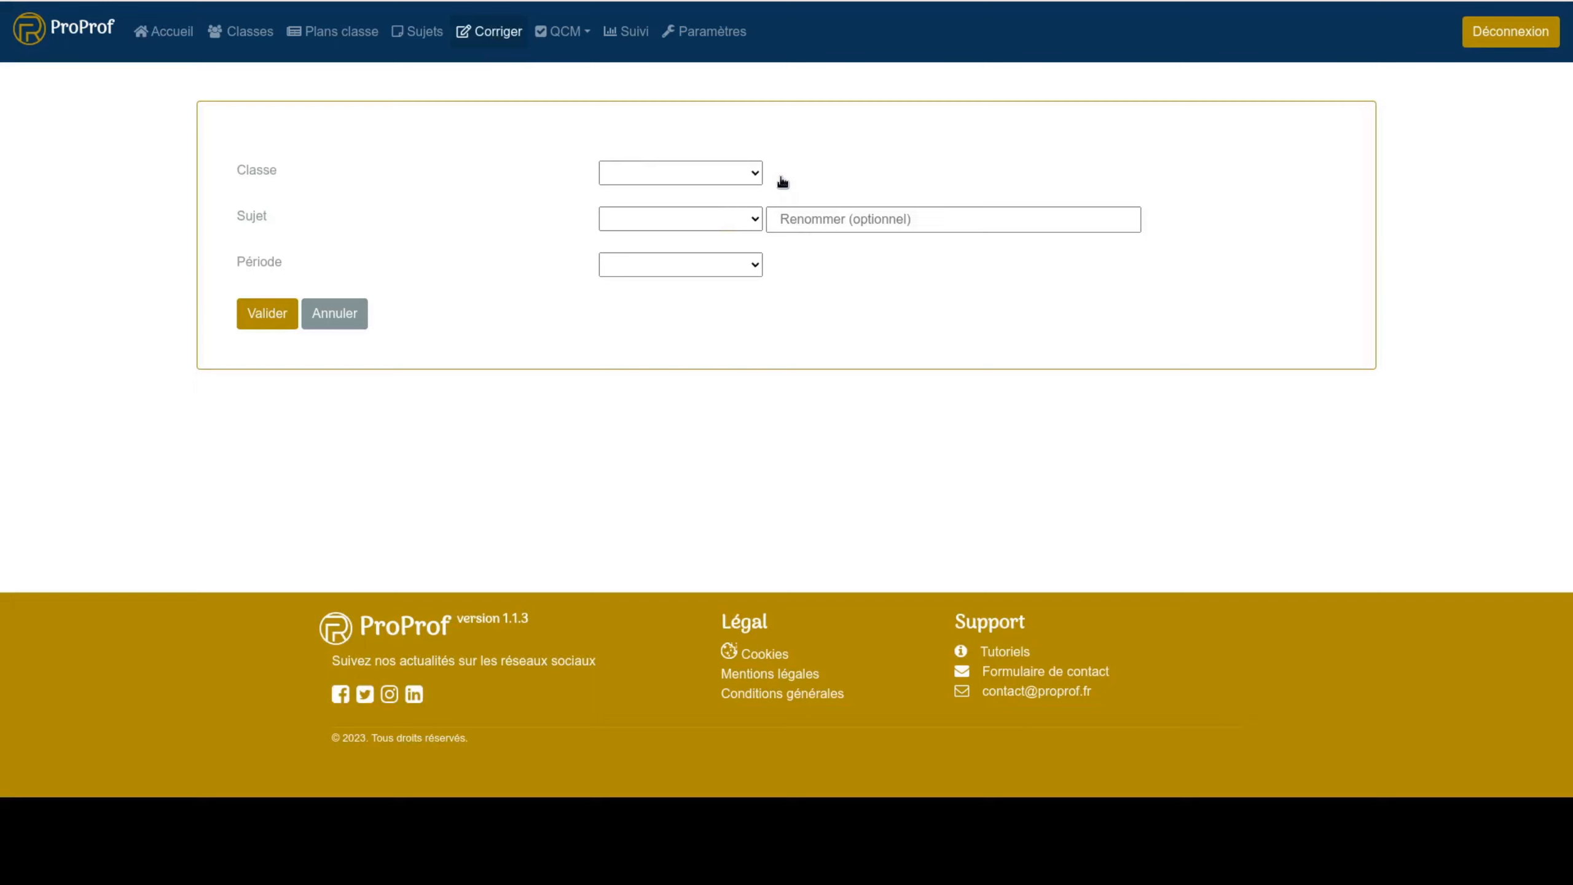
Step: Create an evaluation for class 2GT2 from the subject "Sujet sans barème", renaming it "Sujet sans barème 1"
{"action": "left_click", "coordinate": [658, 206]}
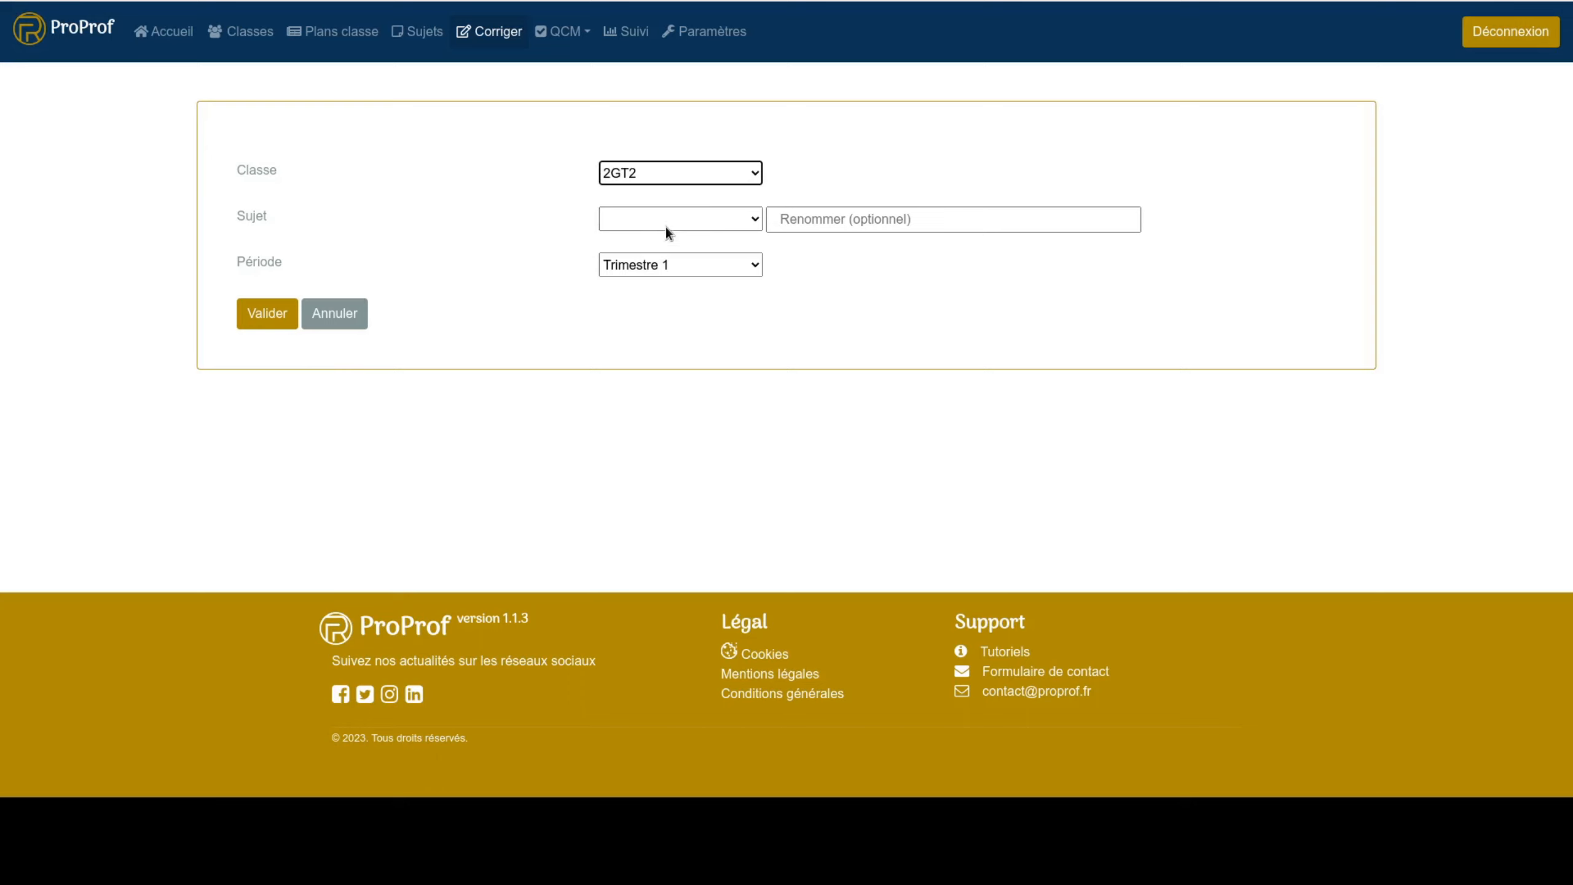
{"action": "left_click", "coordinate": [654, 276]}
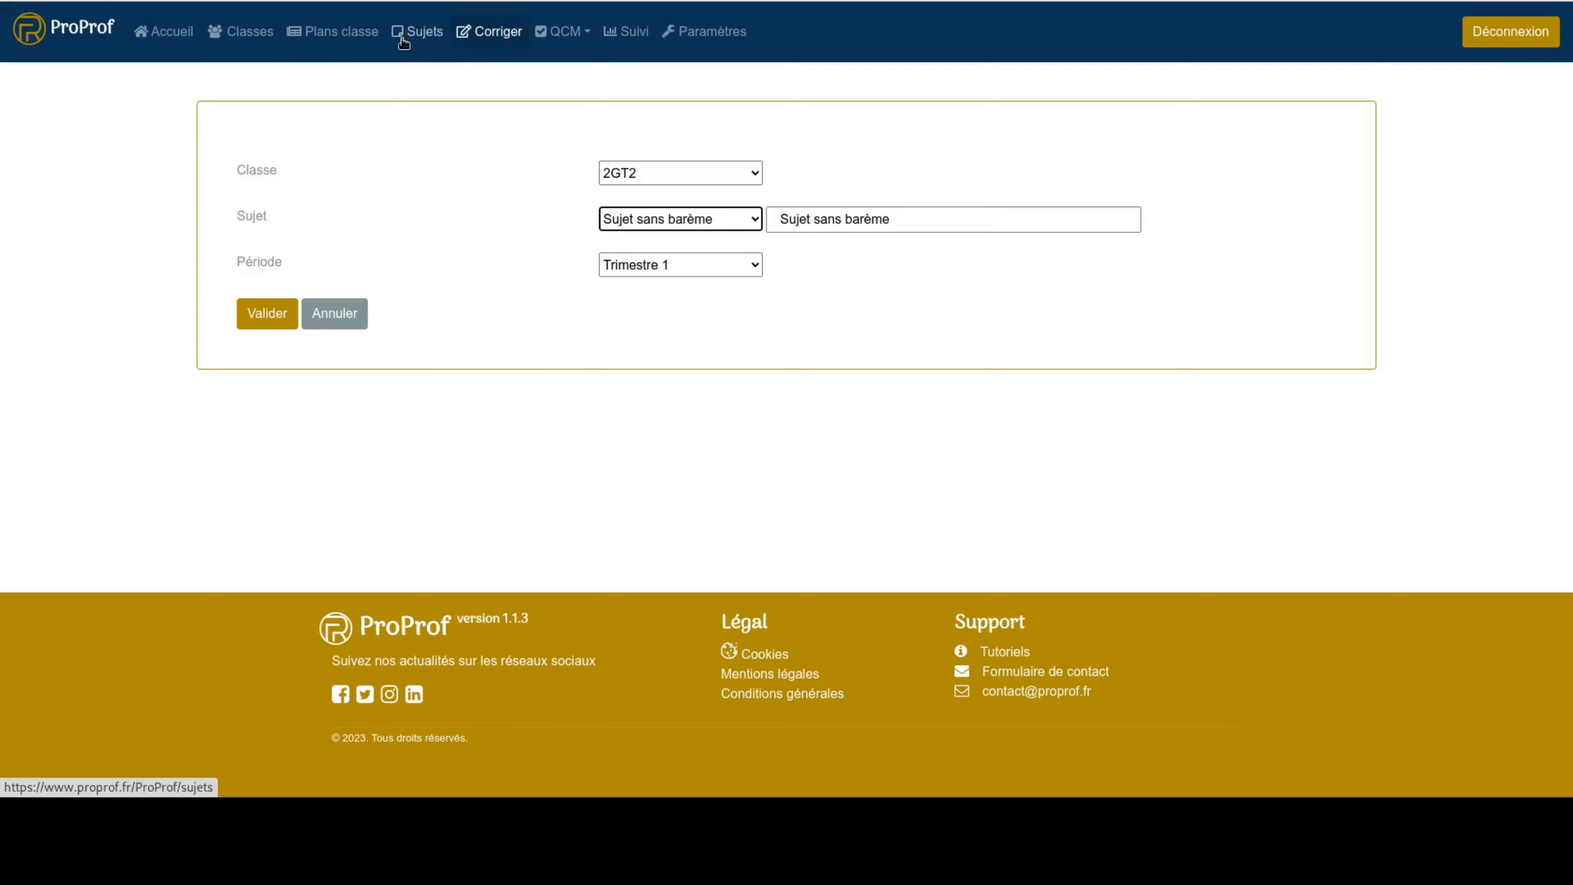
{"action": "left_click", "coordinate": [902, 216]}
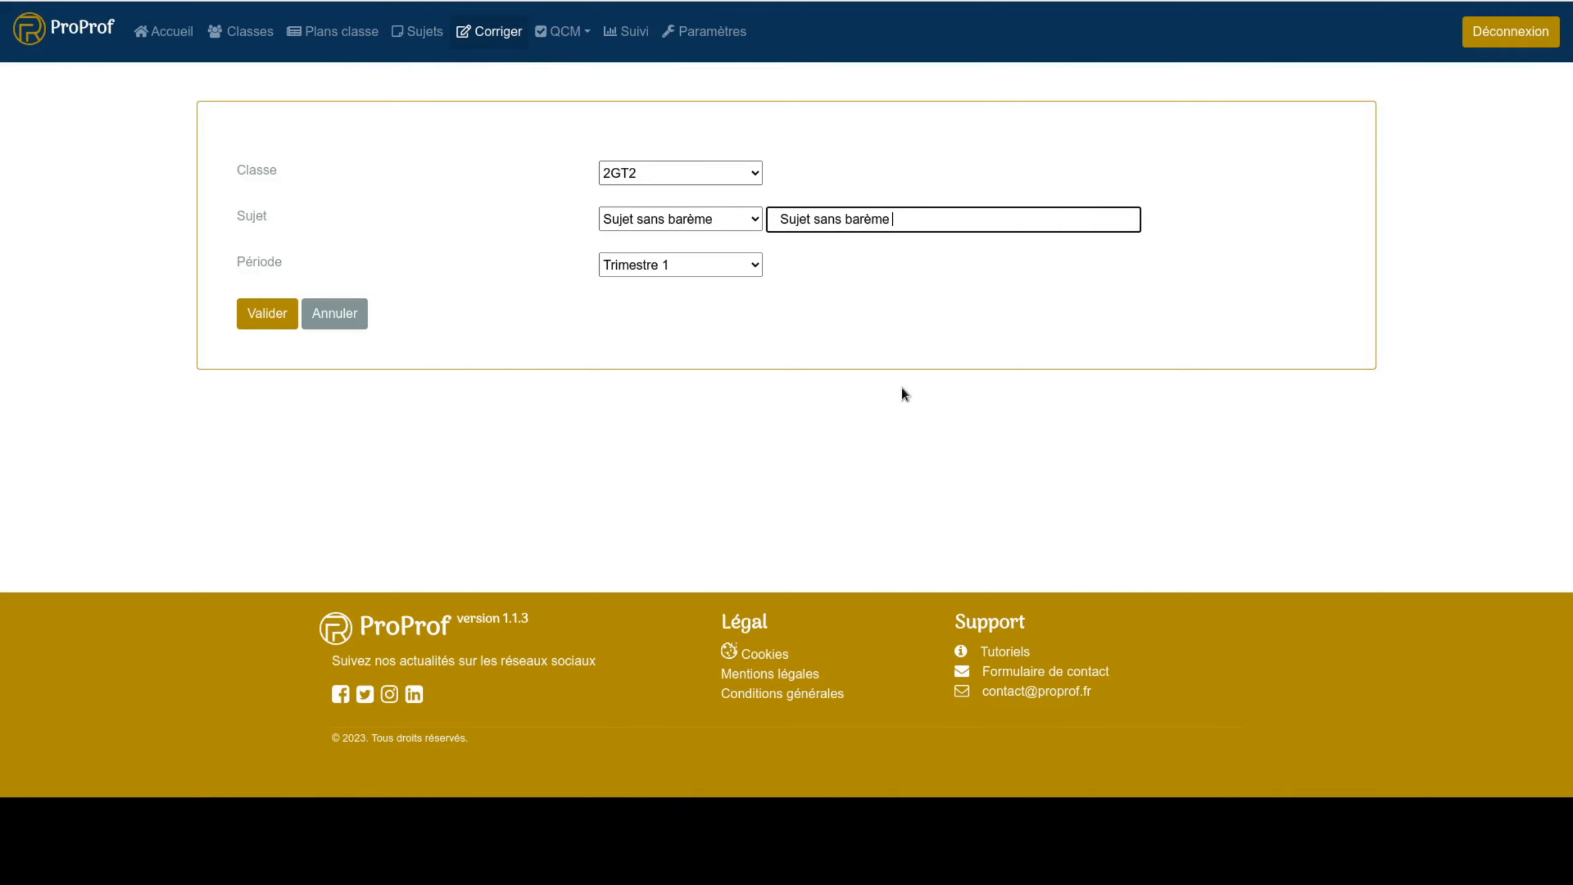
{"action": "type", "text": "5"}
{"action": "left_click", "coordinate": [260, 319]}
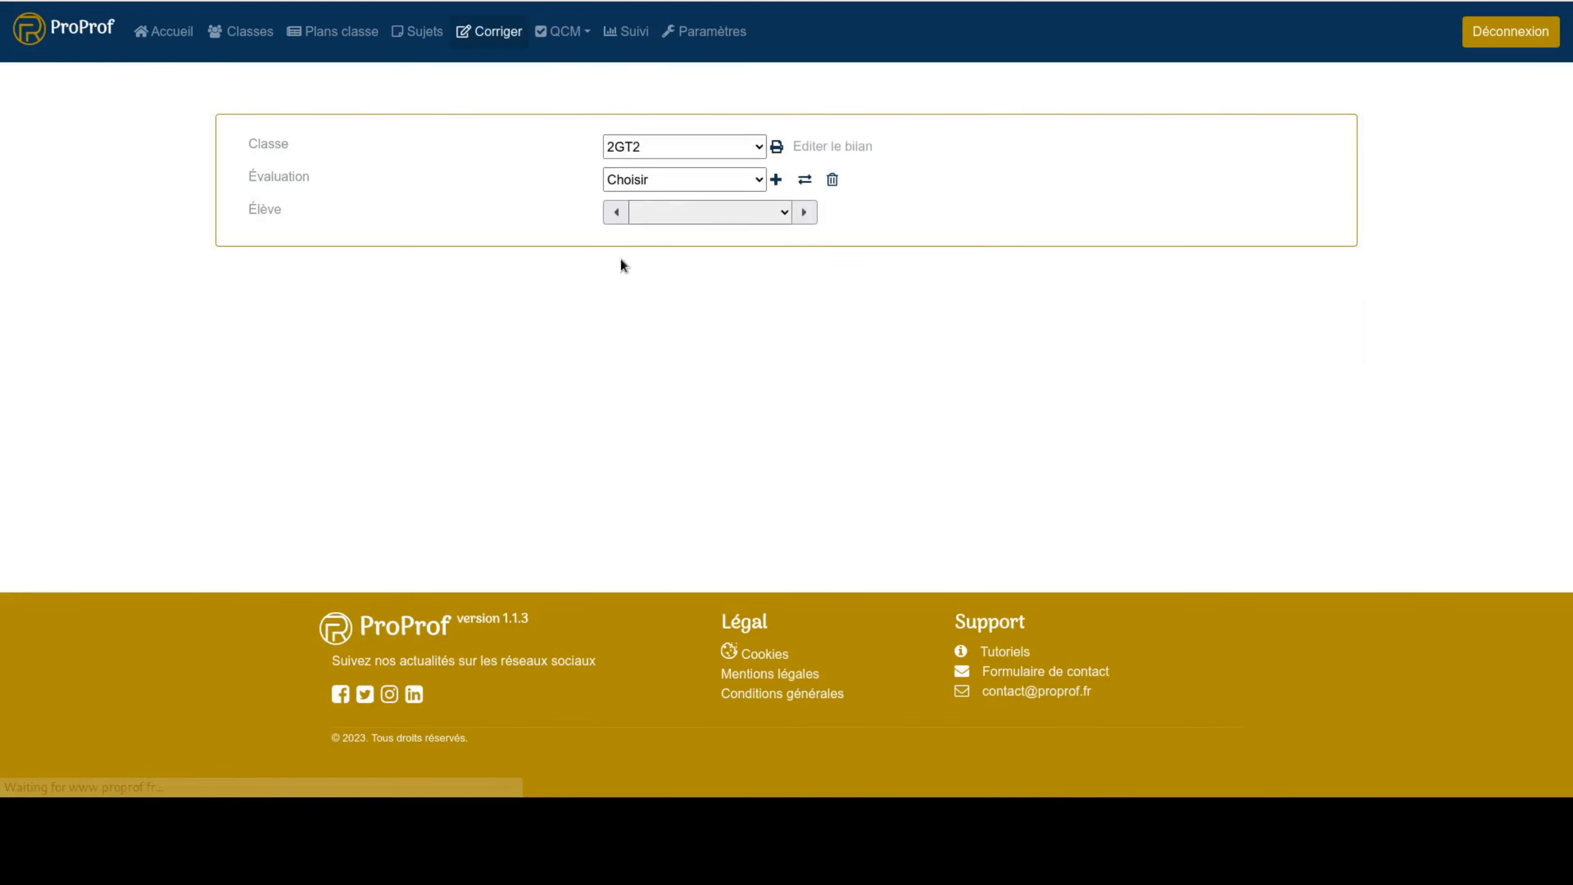
Step: Open the evaluation "Sujet sans barème 1" for correction and switch the first student's correction mode to Audio
{"action": "left_click", "coordinate": [691, 180]}
{"action": "left_click", "coordinate": [680, 249]}
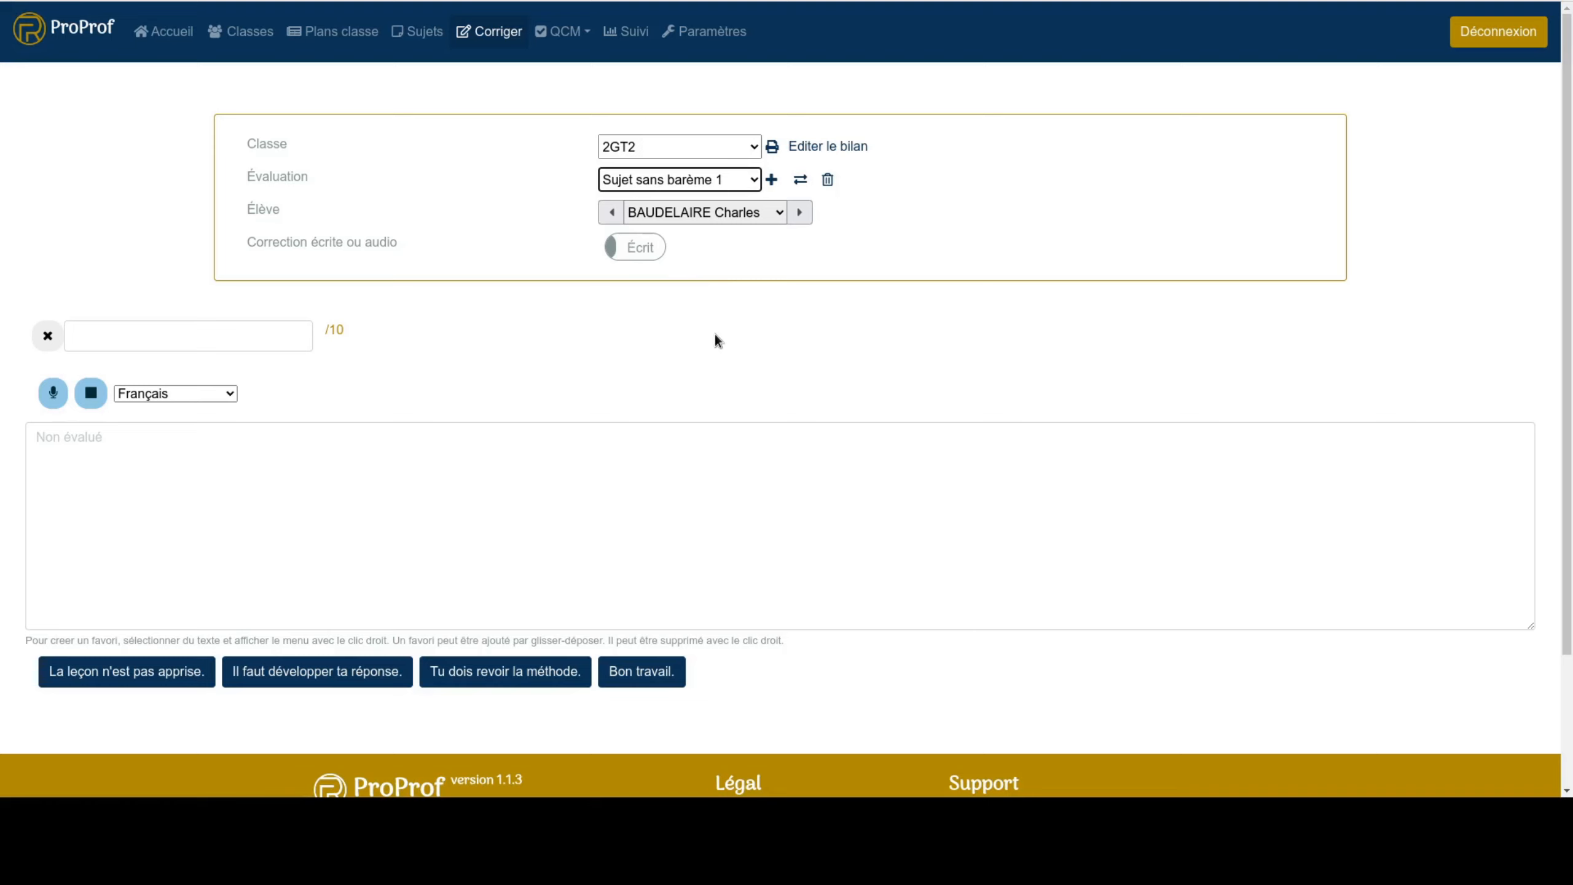
{"action": "left_click", "coordinate": [649, 251]}
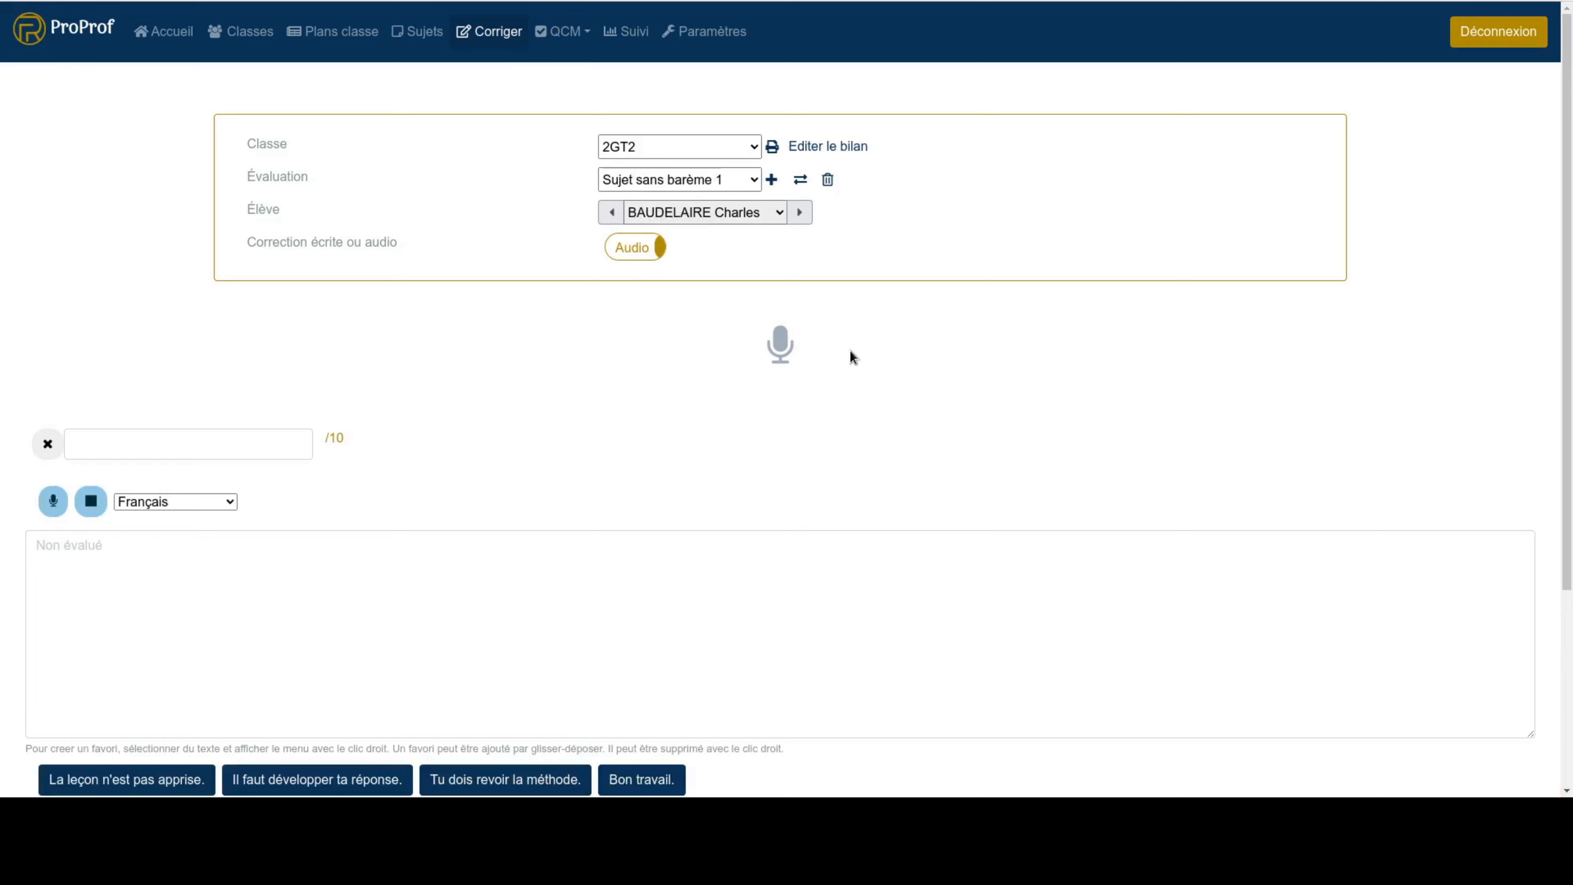
Step: Enter a grade of 10 out of 10 for the first student
{"action": "left_click", "coordinate": [234, 449]}
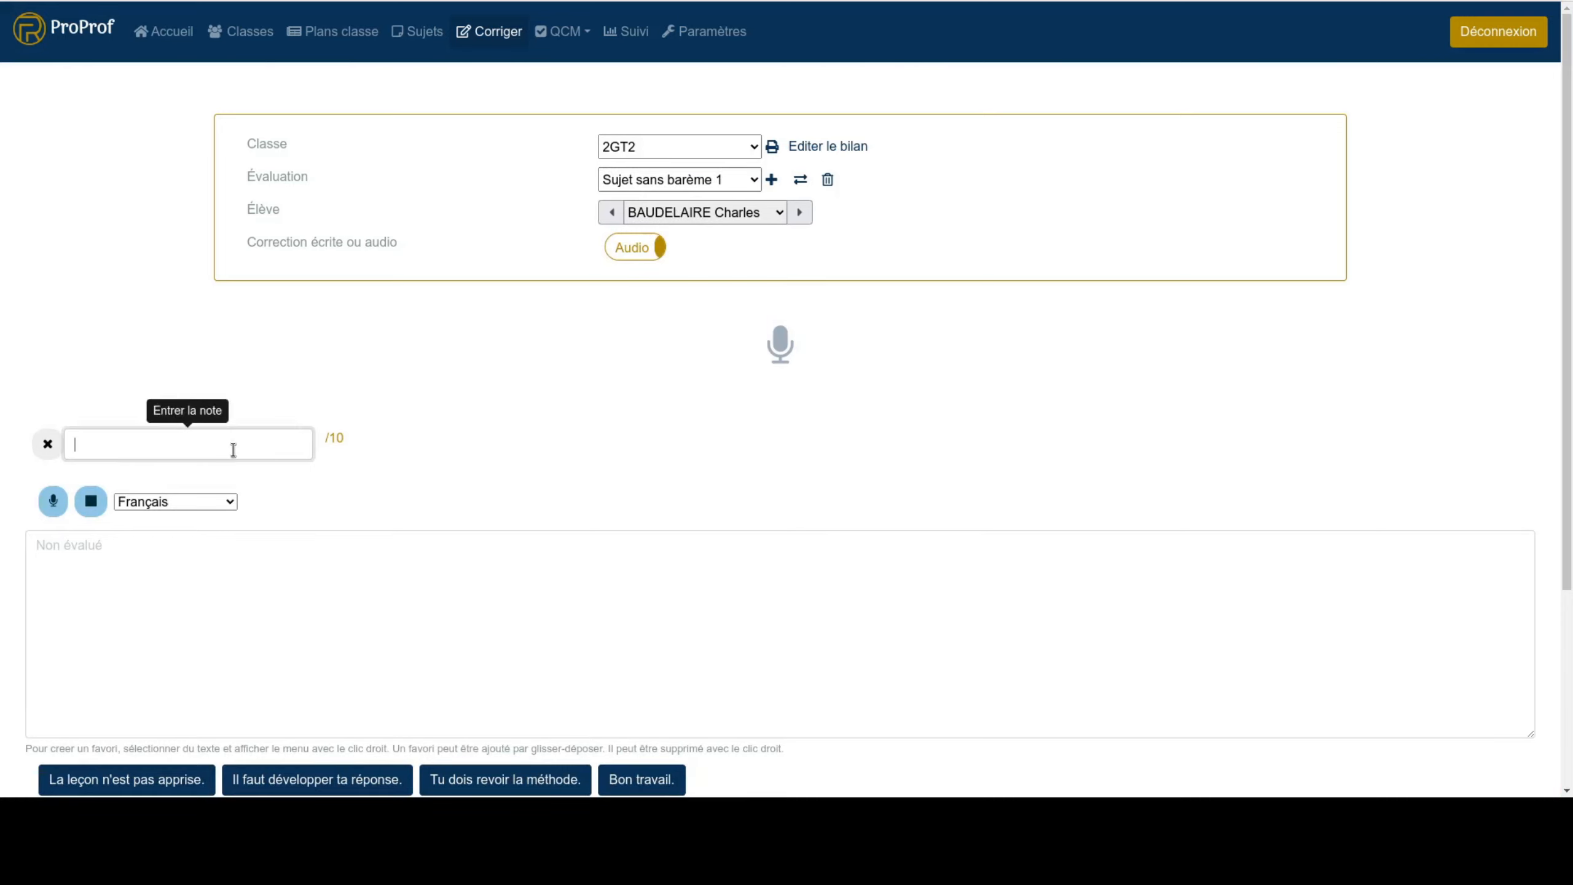
{"action": "type", "text": "10"}
{"action": "left_click", "coordinate": [552, 436]}
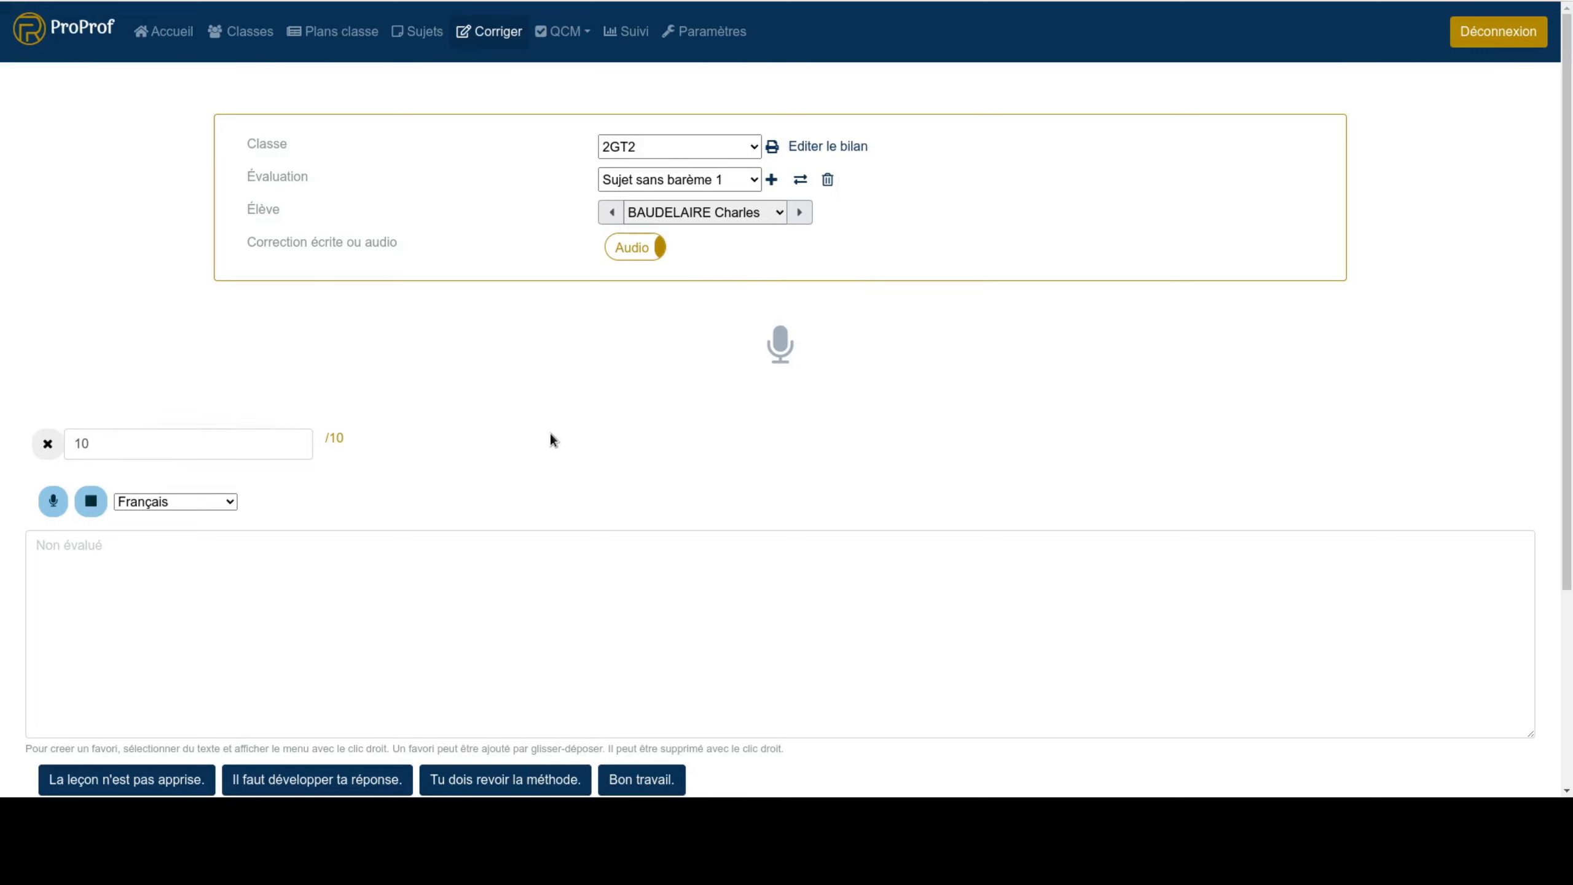
Step: Record an audio appreciation for the first student, pausing and resuming it once, and validate the recording
{"action": "left_click", "coordinate": [782, 356]}
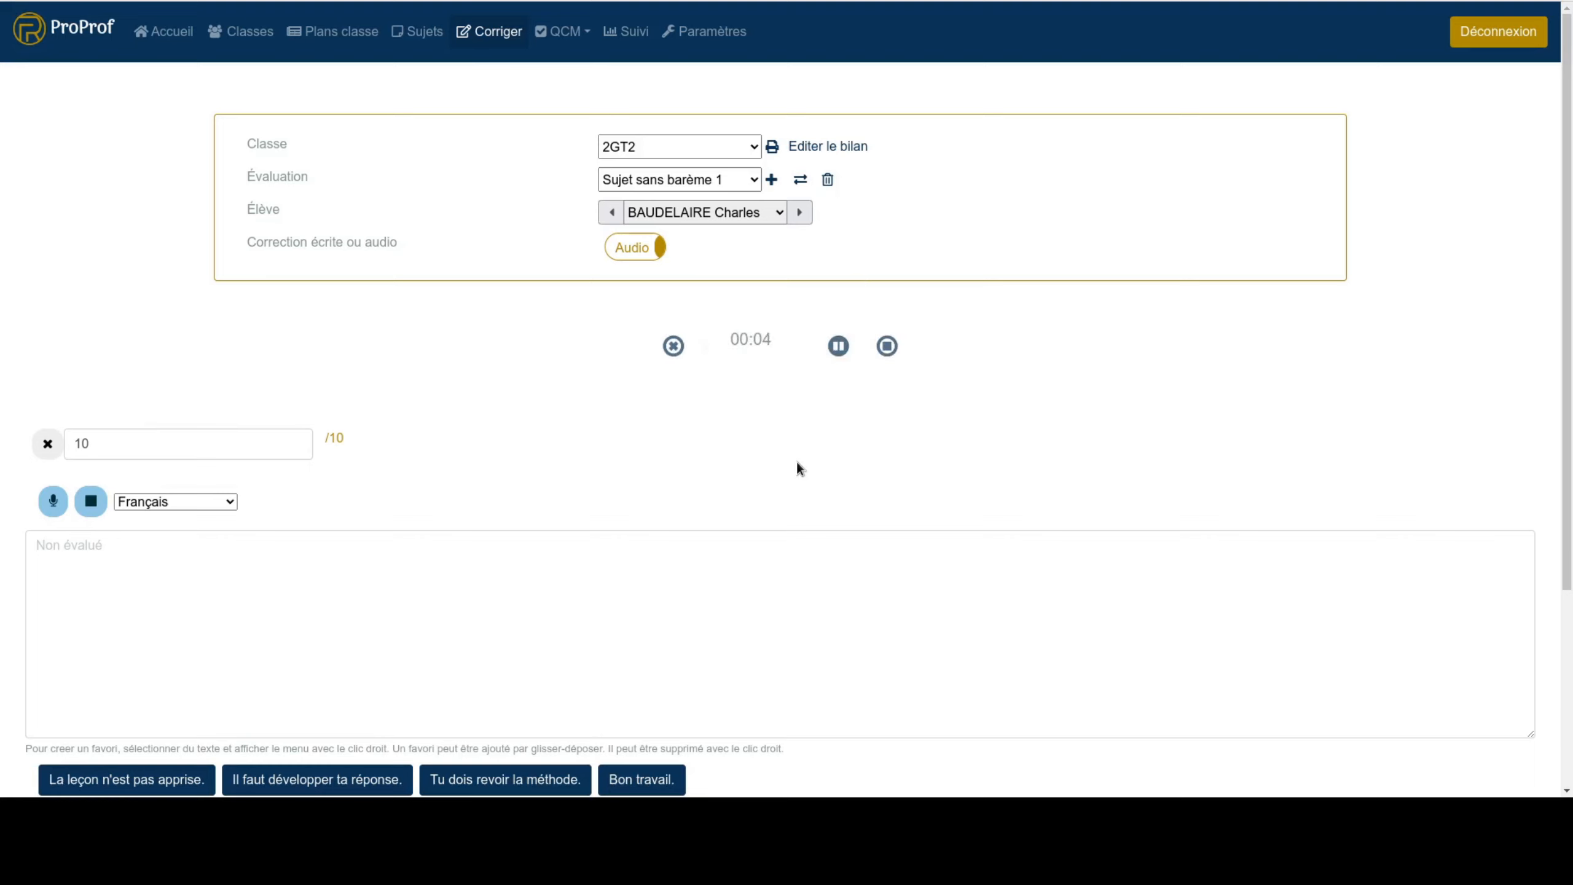
{"action": "left_click", "coordinate": [839, 347]}
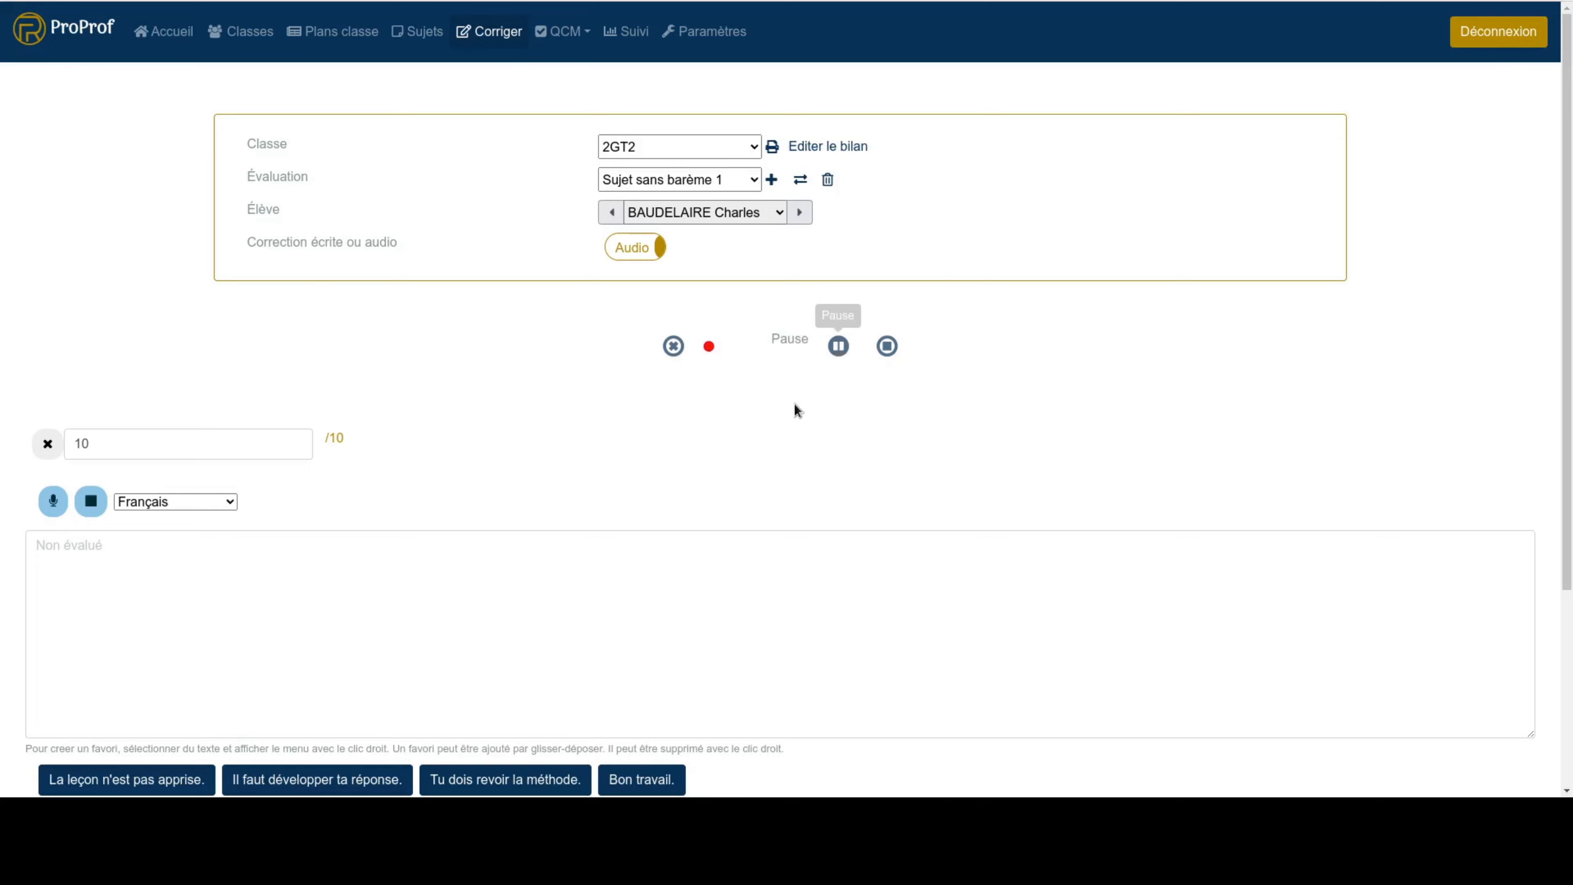
{"action": "left_click", "coordinate": [840, 347]}
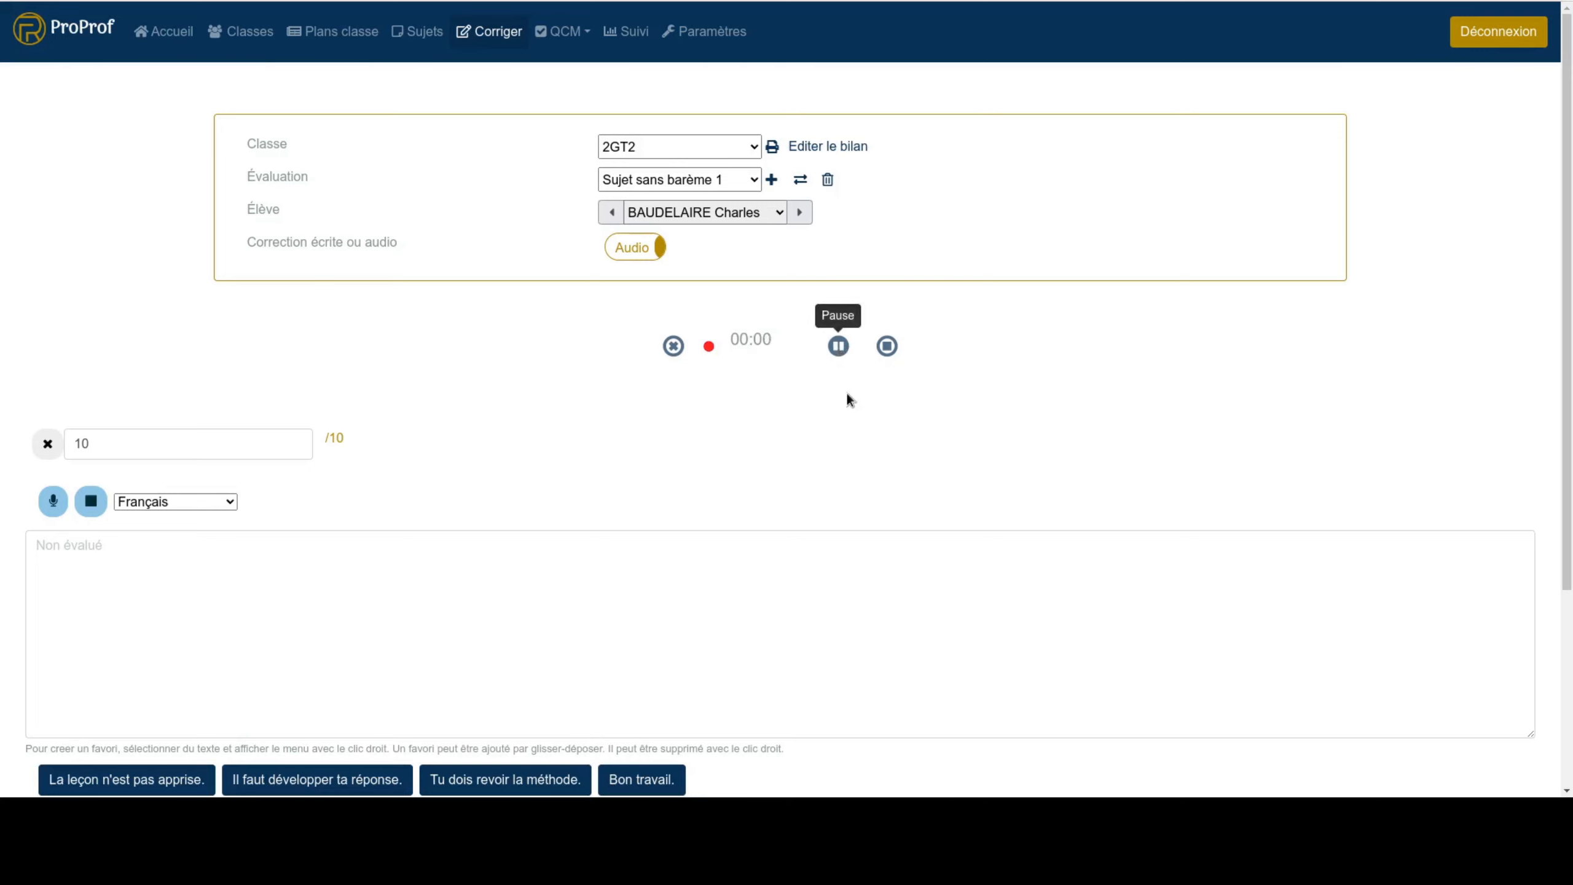
{"action": "left_click", "coordinate": [888, 347]}
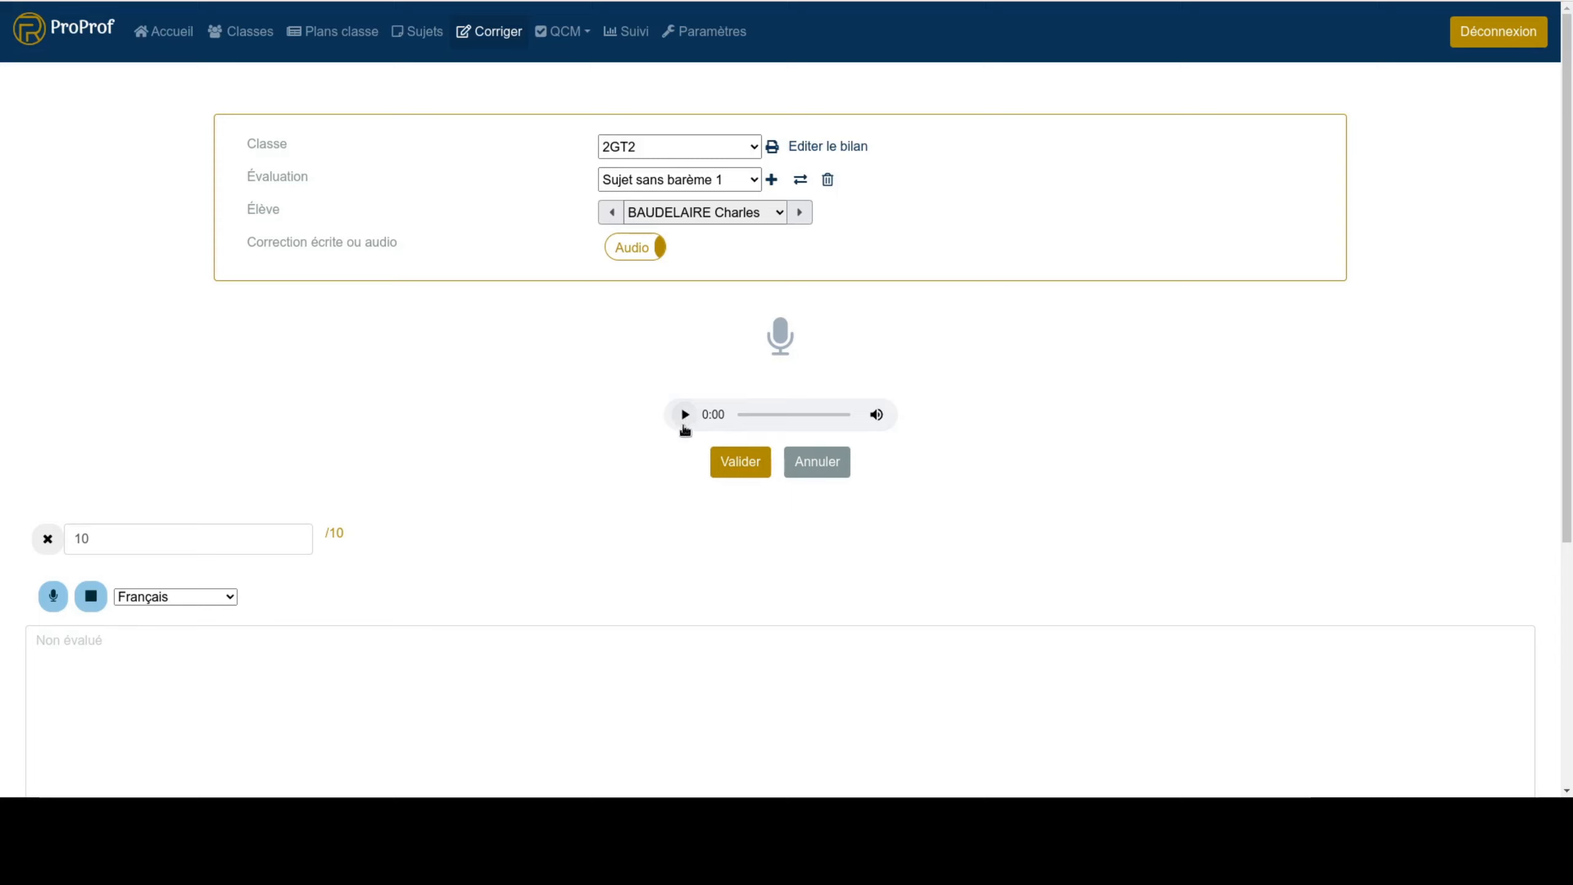
{"action": "left_click", "coordinate": [734, 467]}
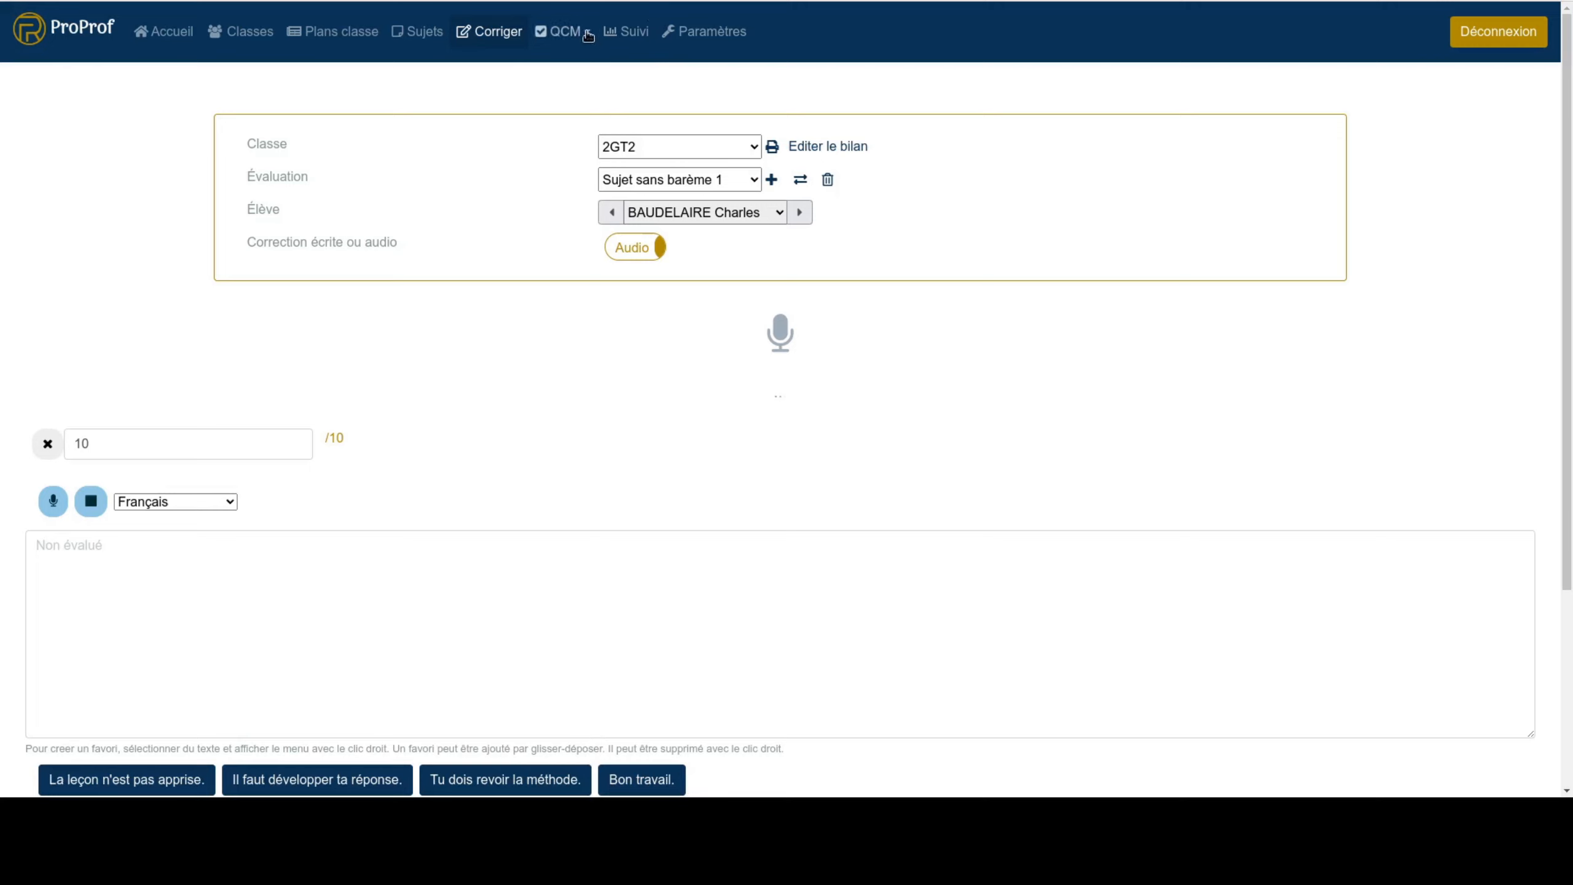
Step: Add the favourite comment "Bon travail." to the first student's written appreciation and go to the next student
{"action": "left_click", "coordinate": [191, 577]}
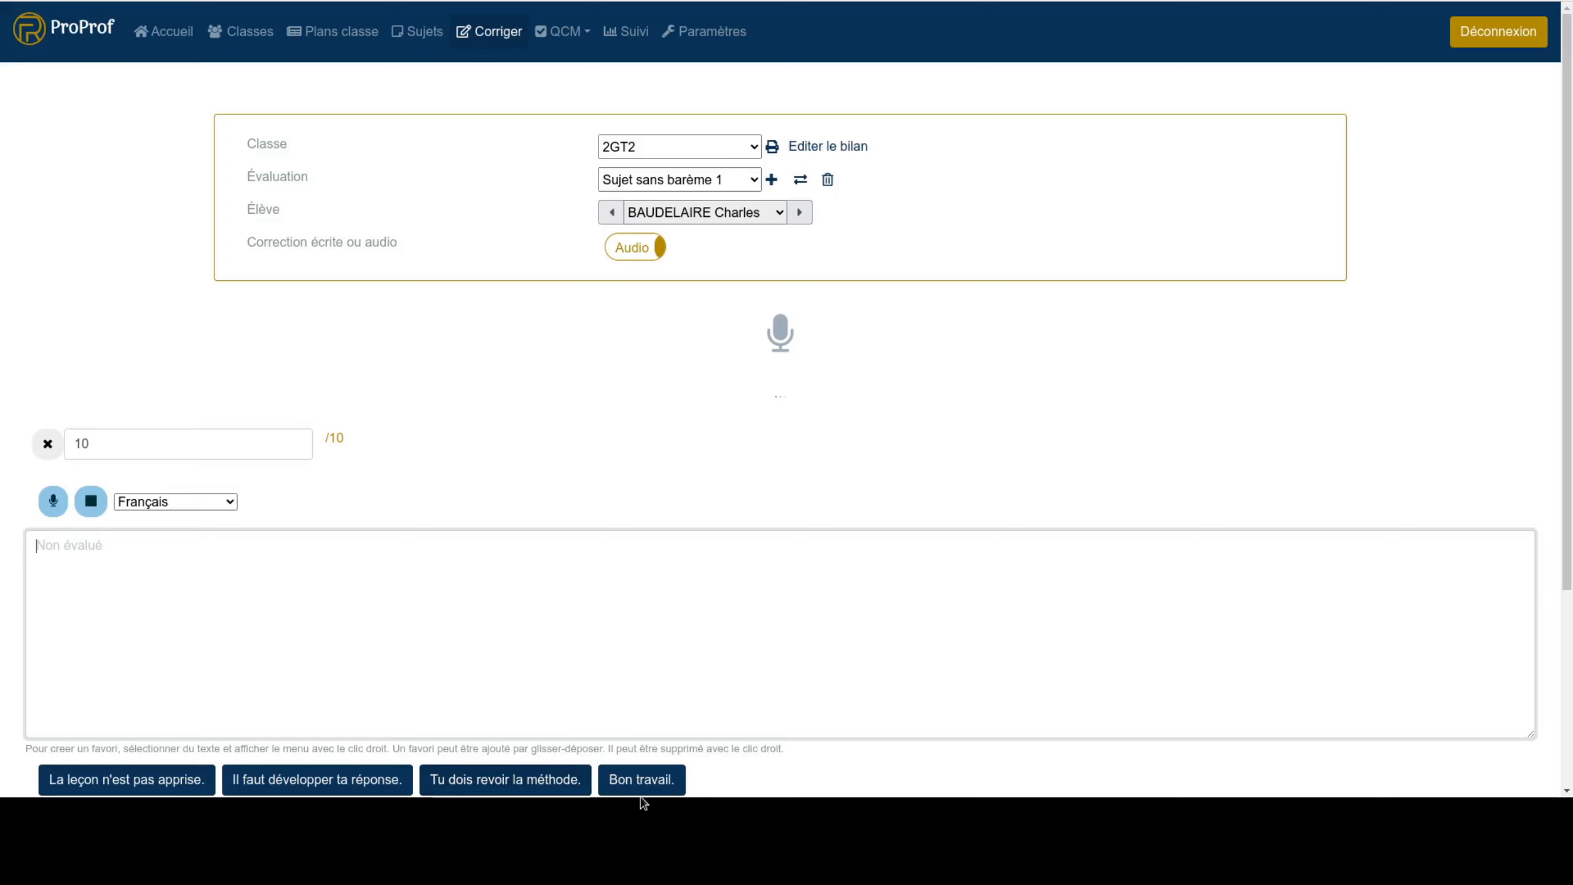
{"action": "left_click_drag", "start_coordinate": [641, 785], "coordinate": [185, 612]}
{"action": "left_click", "coordinate": [806, 217]}
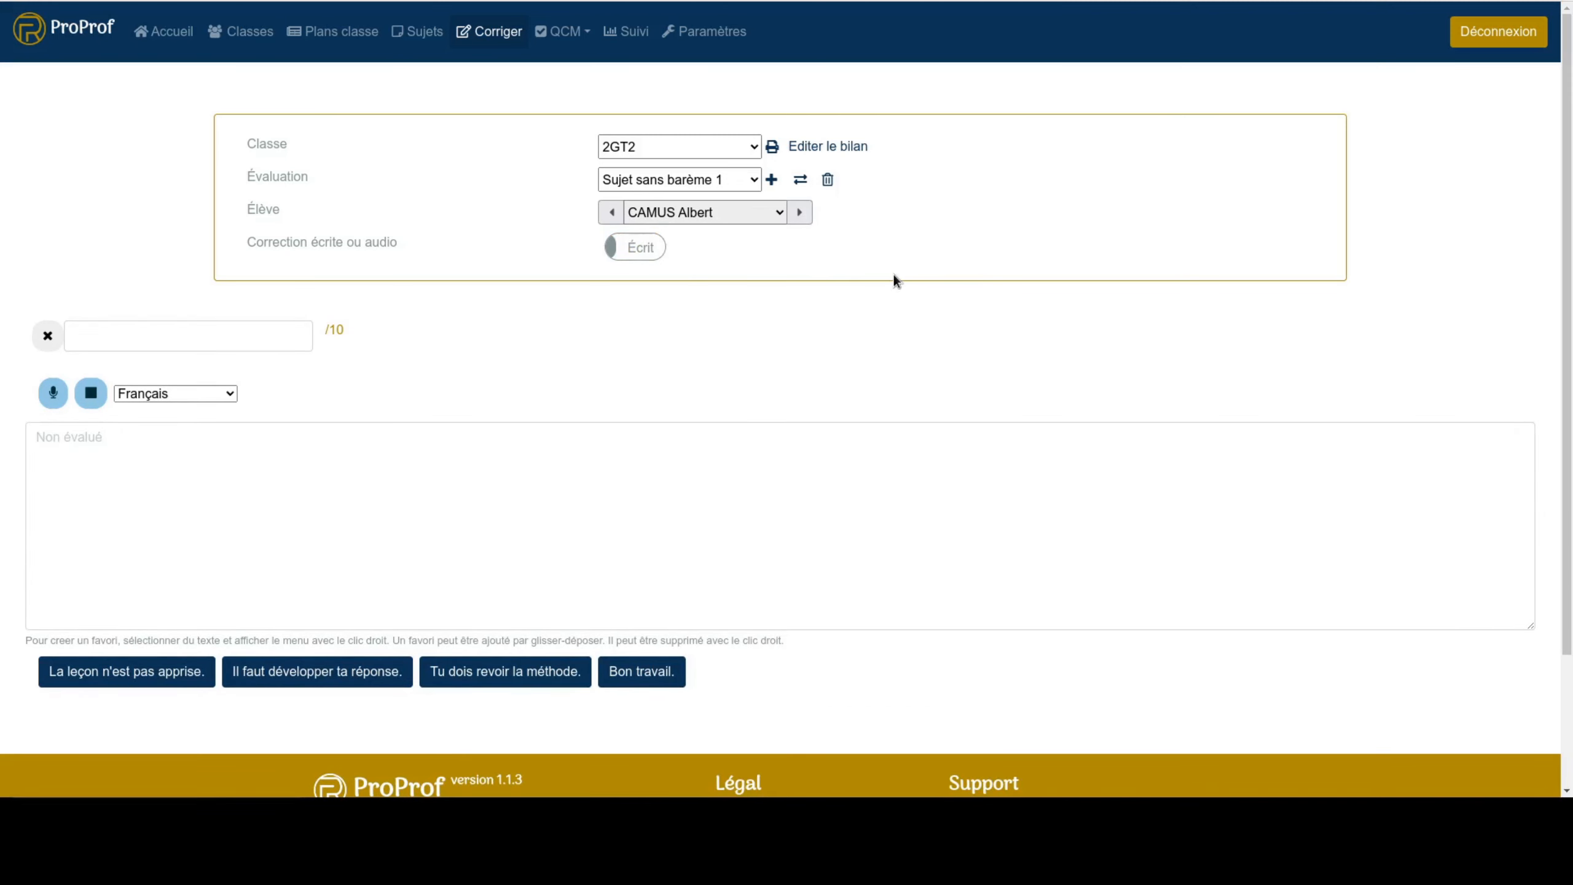
Step: Generate the evaluation report as a list of QR codes linking to the audio appreciations
{"action": "left_click", "coordinate": [861, 155]}
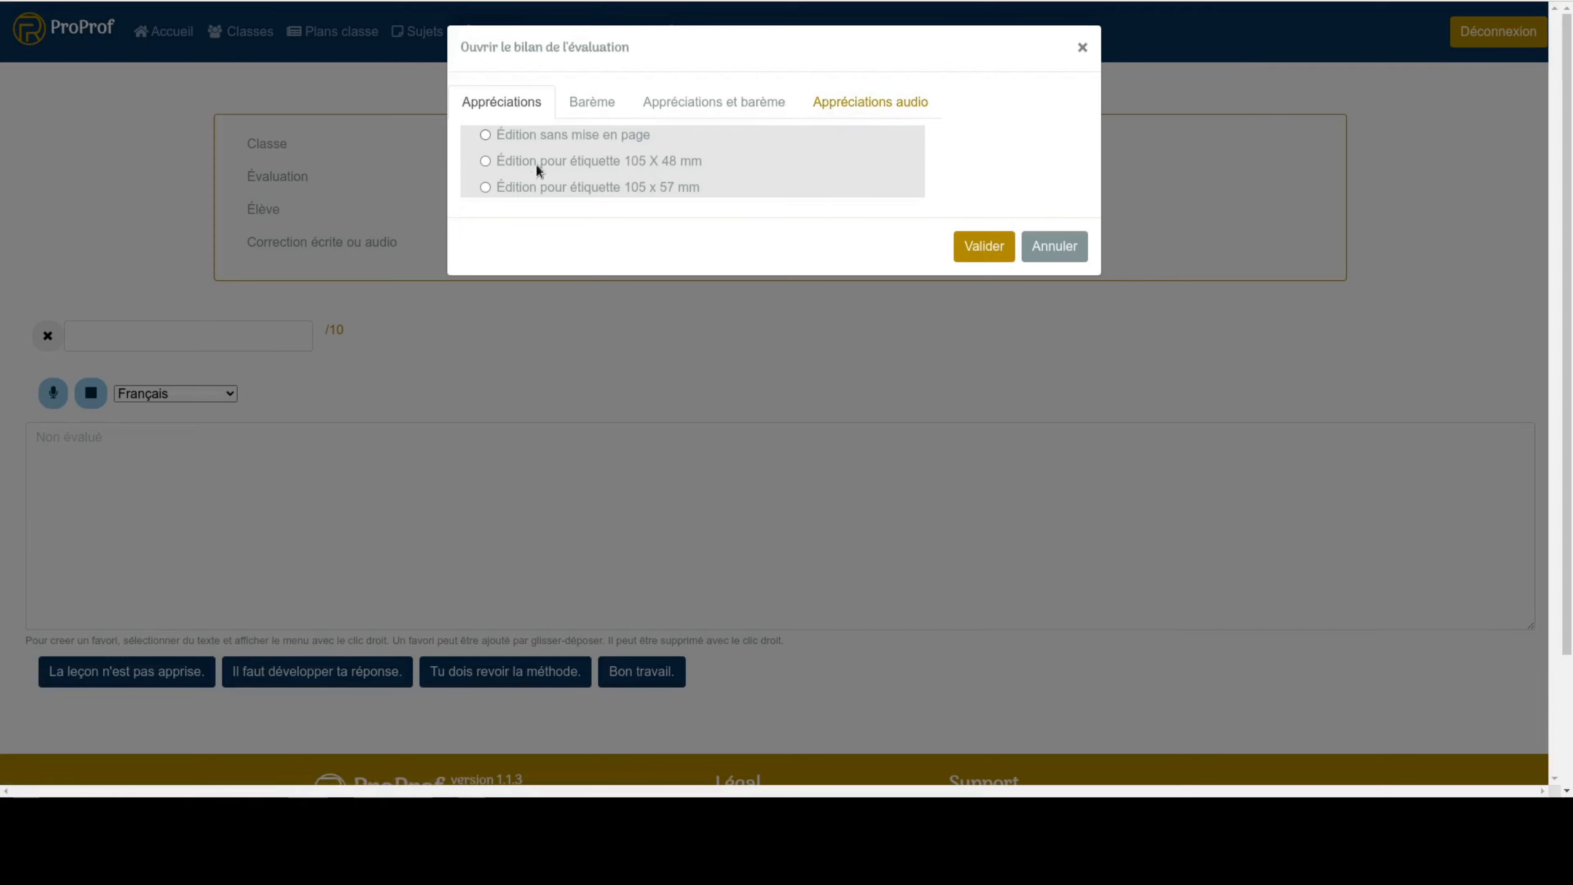
{"action": "left_click", "coordinate": [843, 107]}
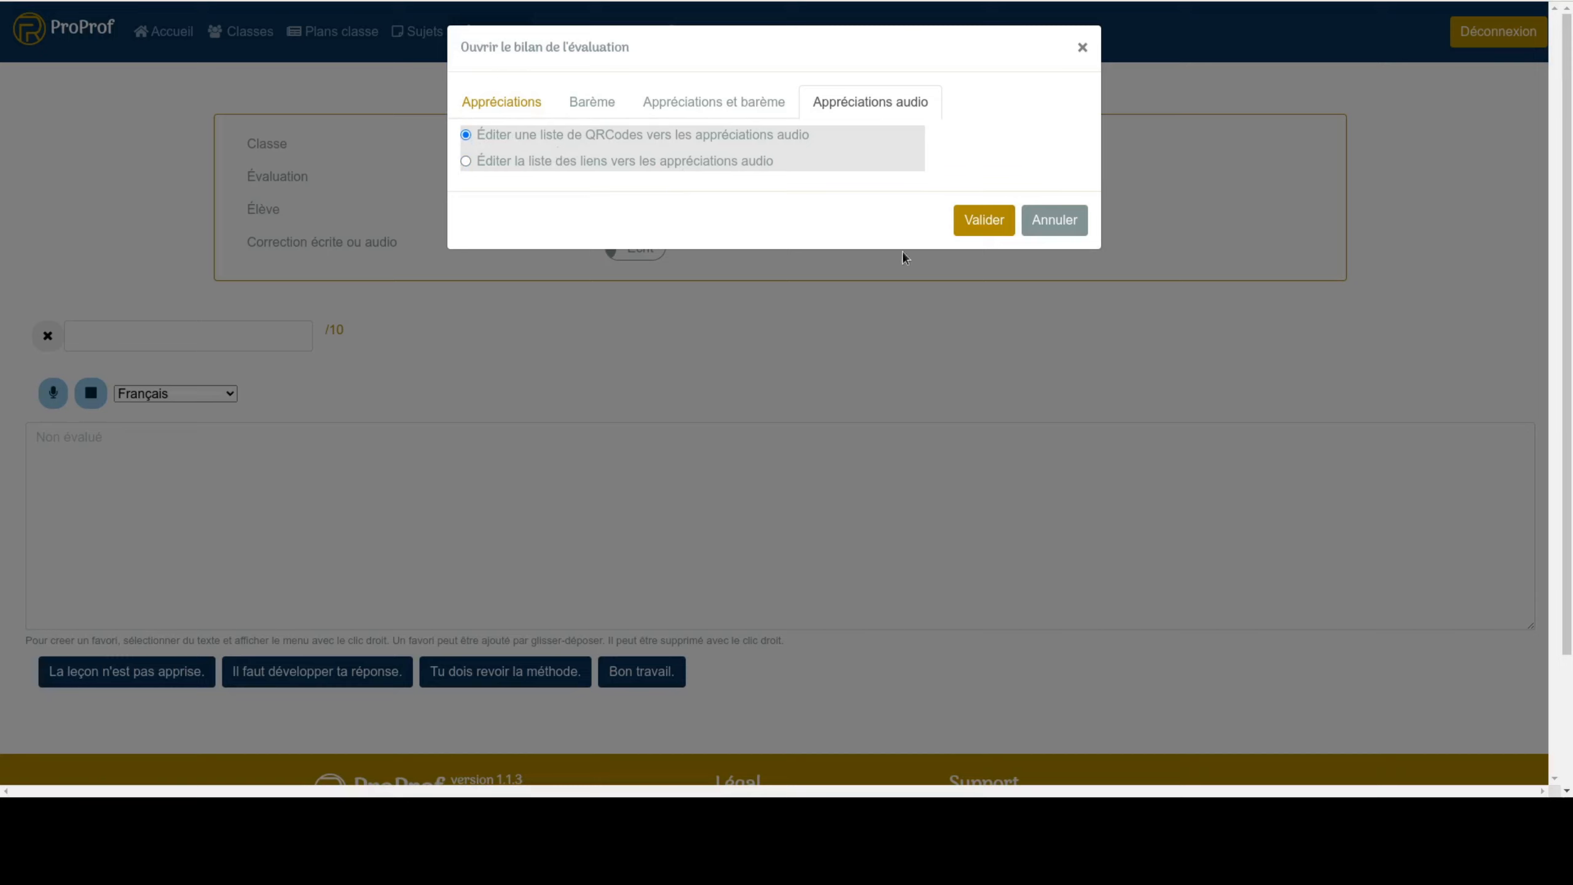
{"action": "left_click", "coordinate": [990, 237]}
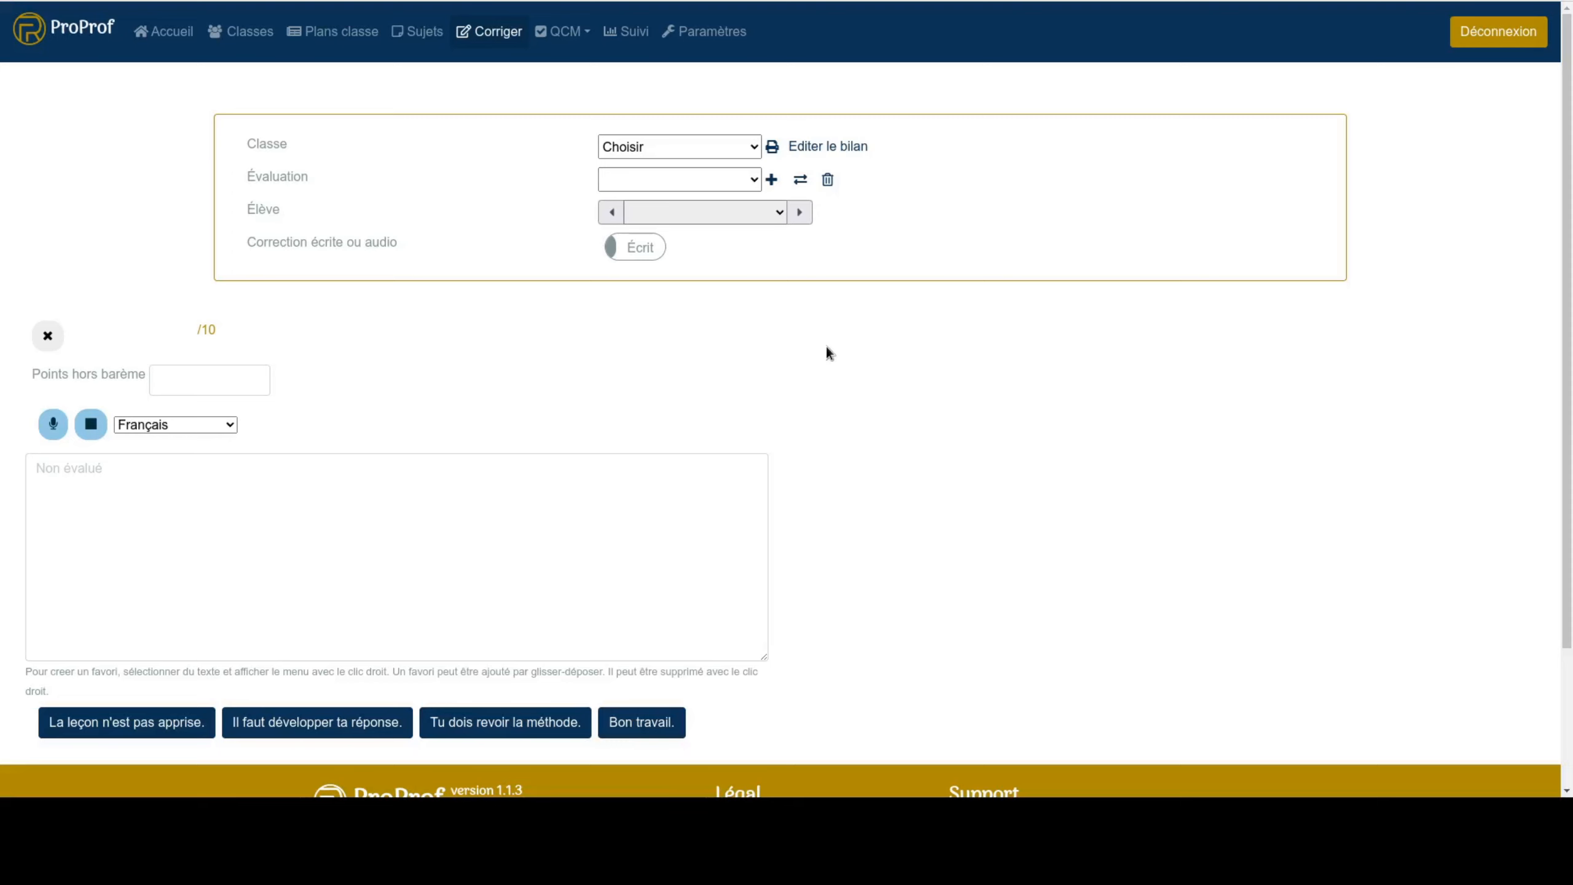
Step: Create a new evaluation for class 2GT2 from the subject "Sujet avec barème", renaming it "Sujet avec barème 1"
{"action": "left_click", "coordinate": [774, 181]}
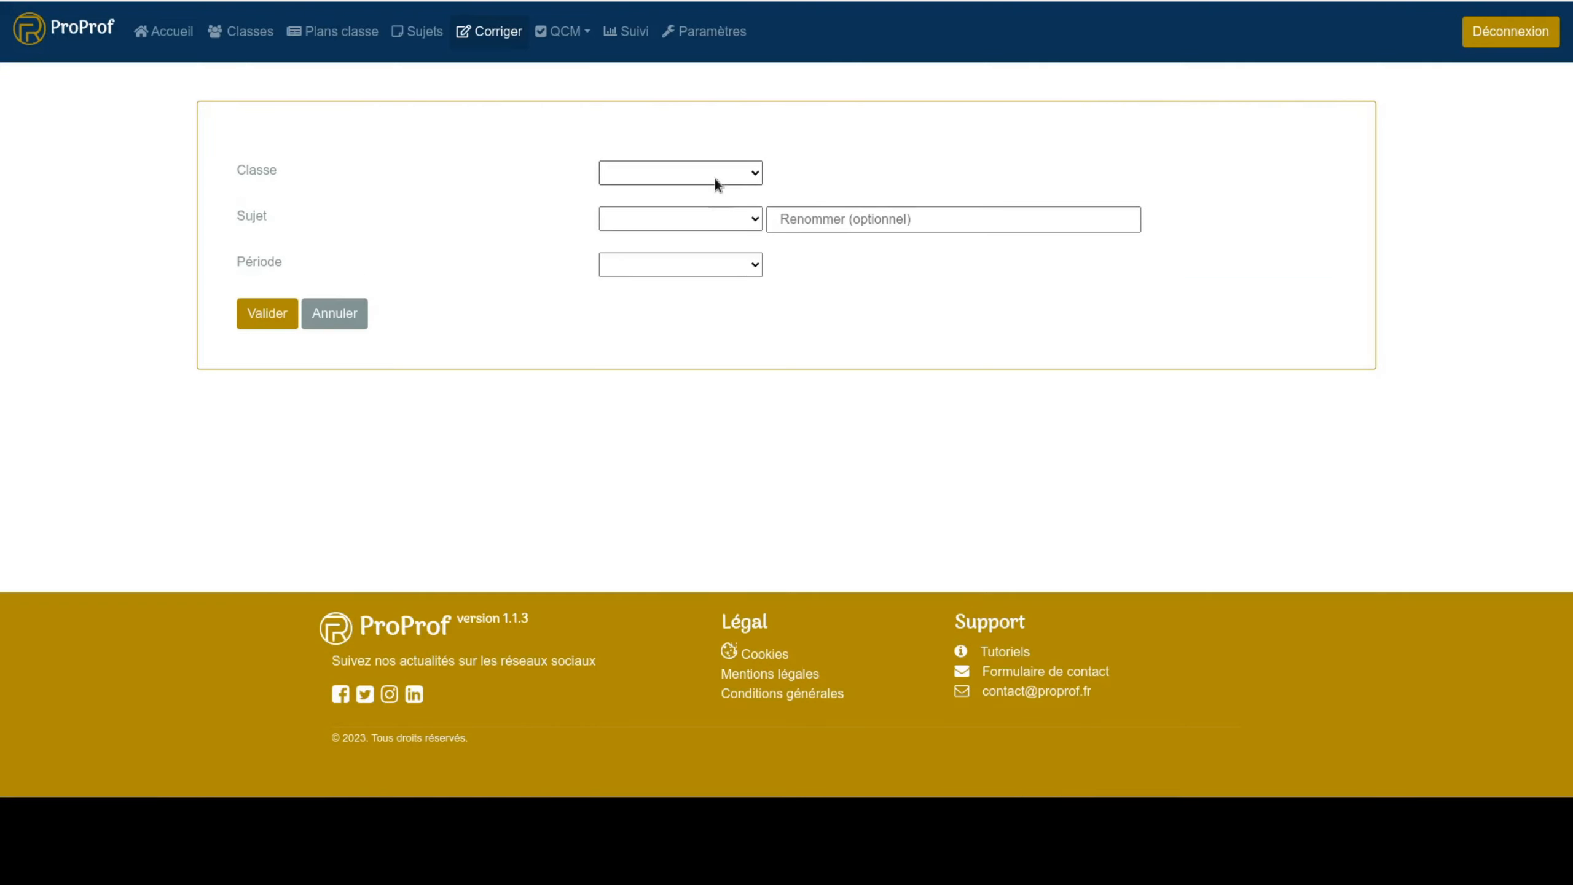
{"action": "left_click", "coordinate": [717, 175]}
{"action": "left_click", "coordinate": [694, 204]}
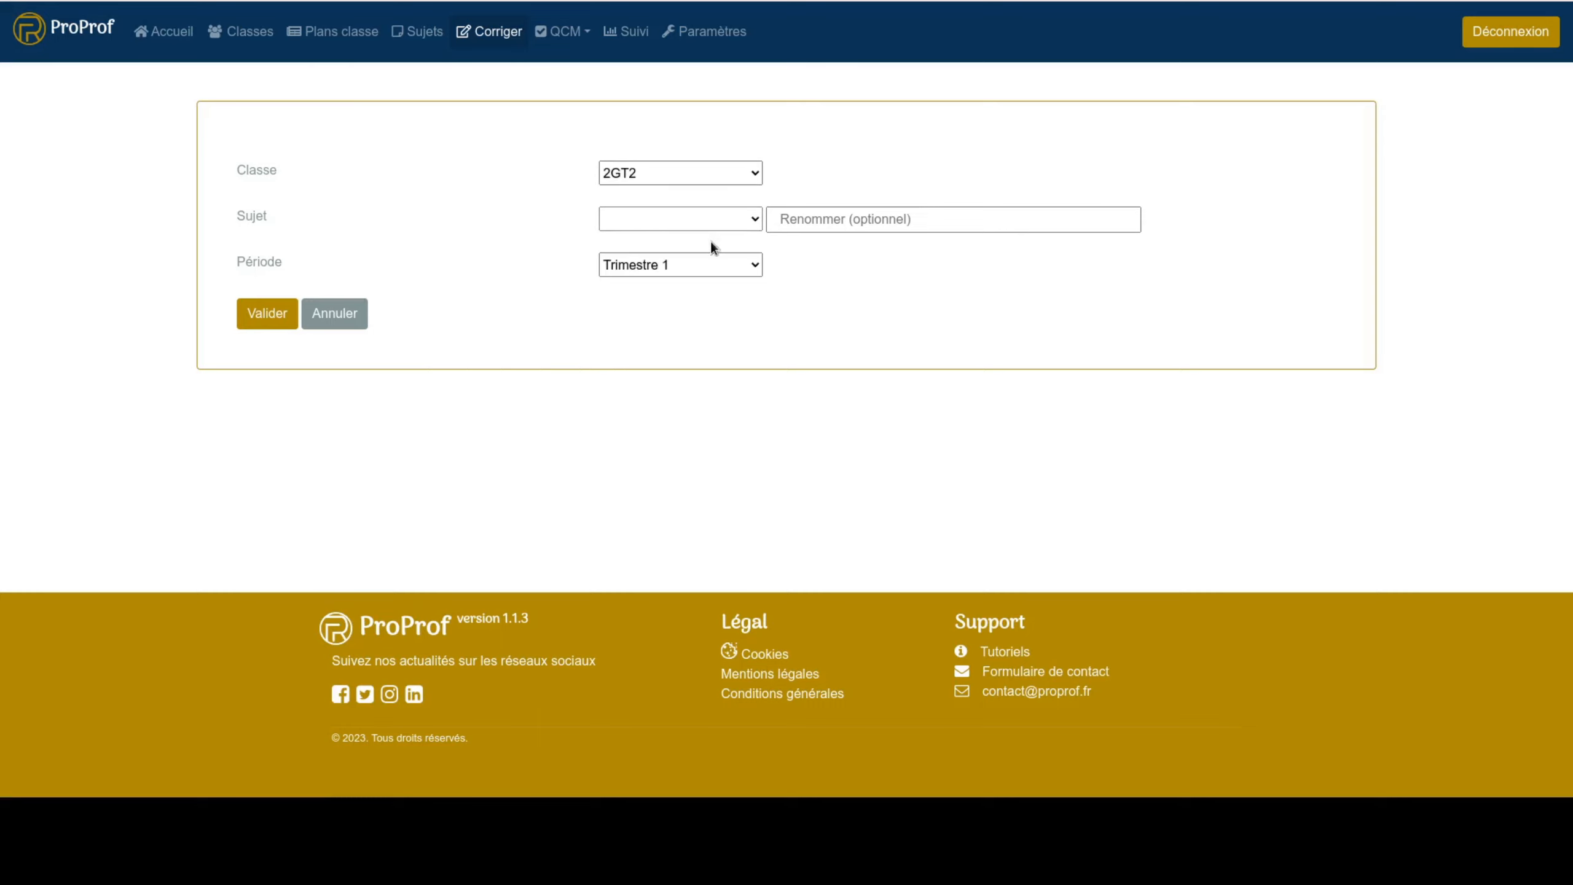
{"action": "left_click", "coordinate": [711, 241]}
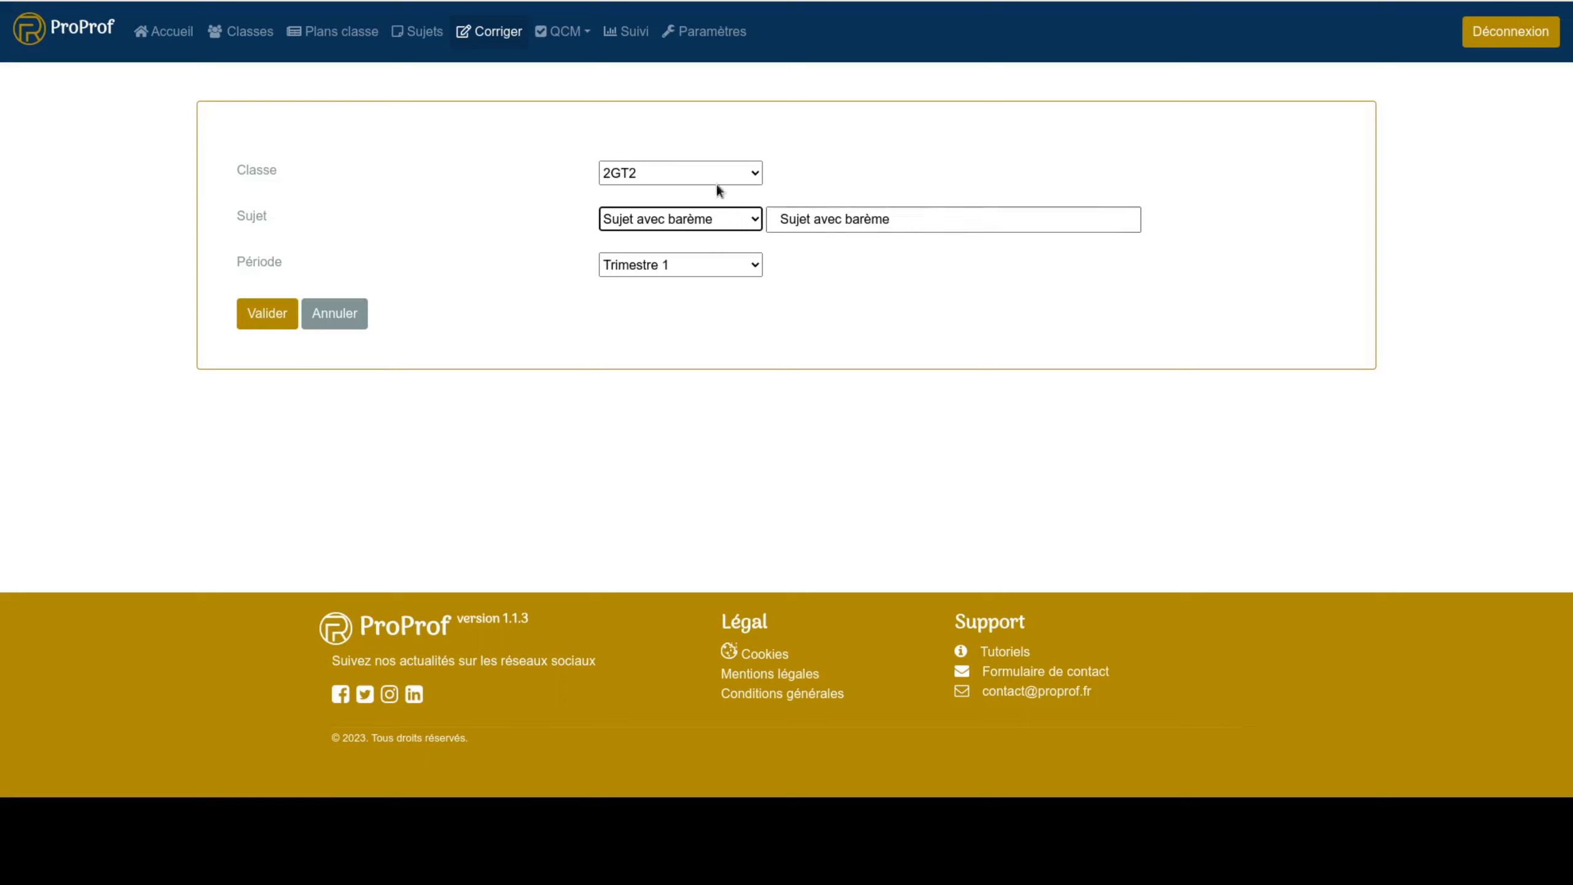
{"action": "left_click", "coordinate": [904, 224]}
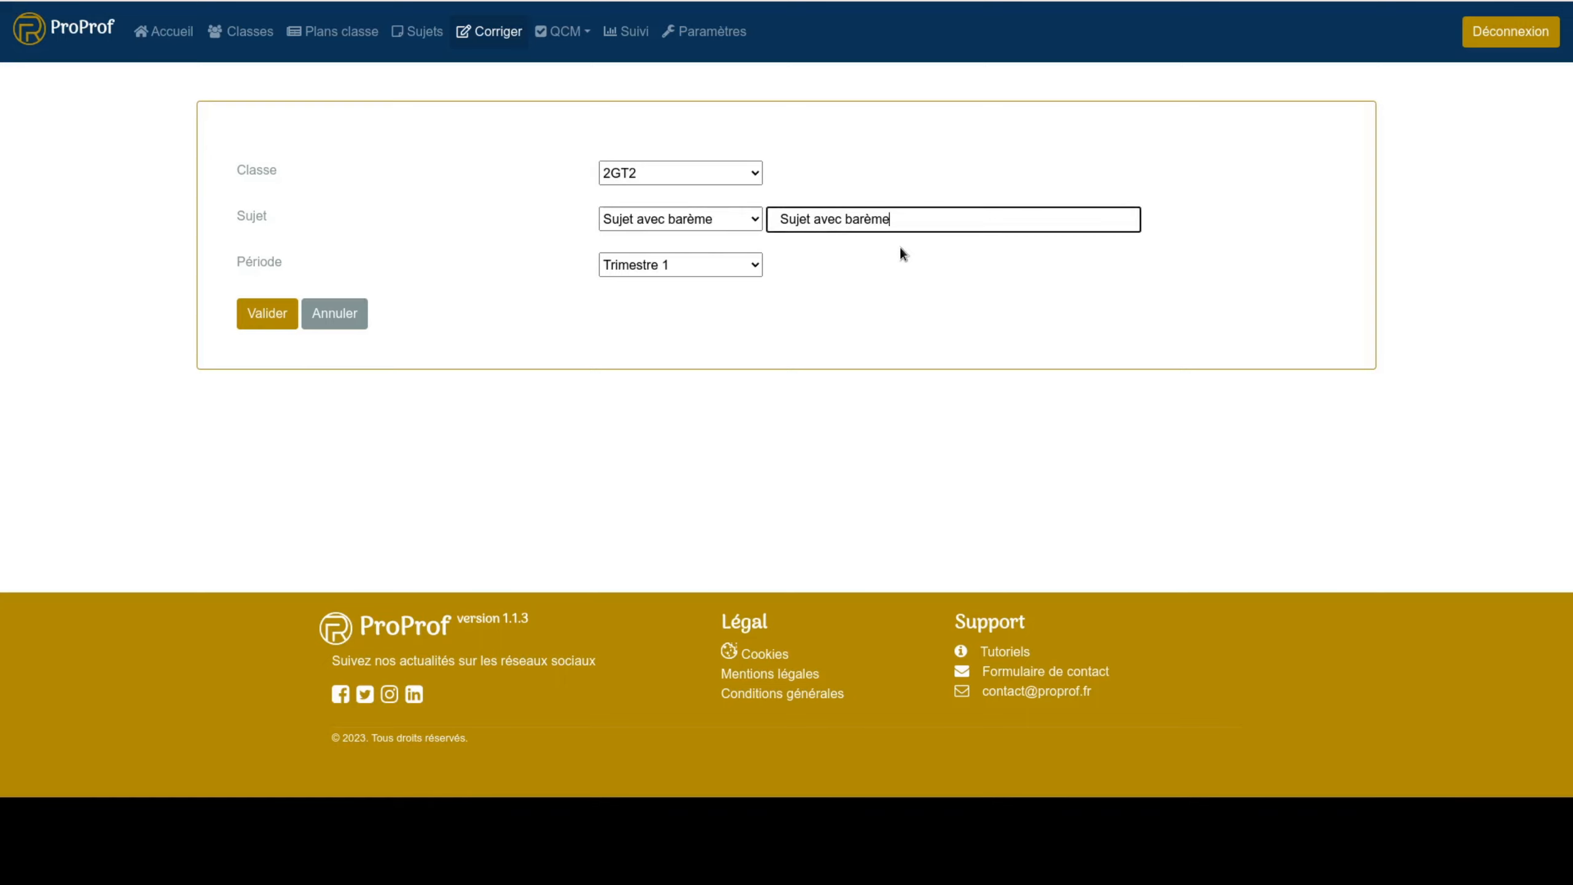
{"action": "type", "text": "1"}
{"action": "left_click", "coordinate": [267, 311]}
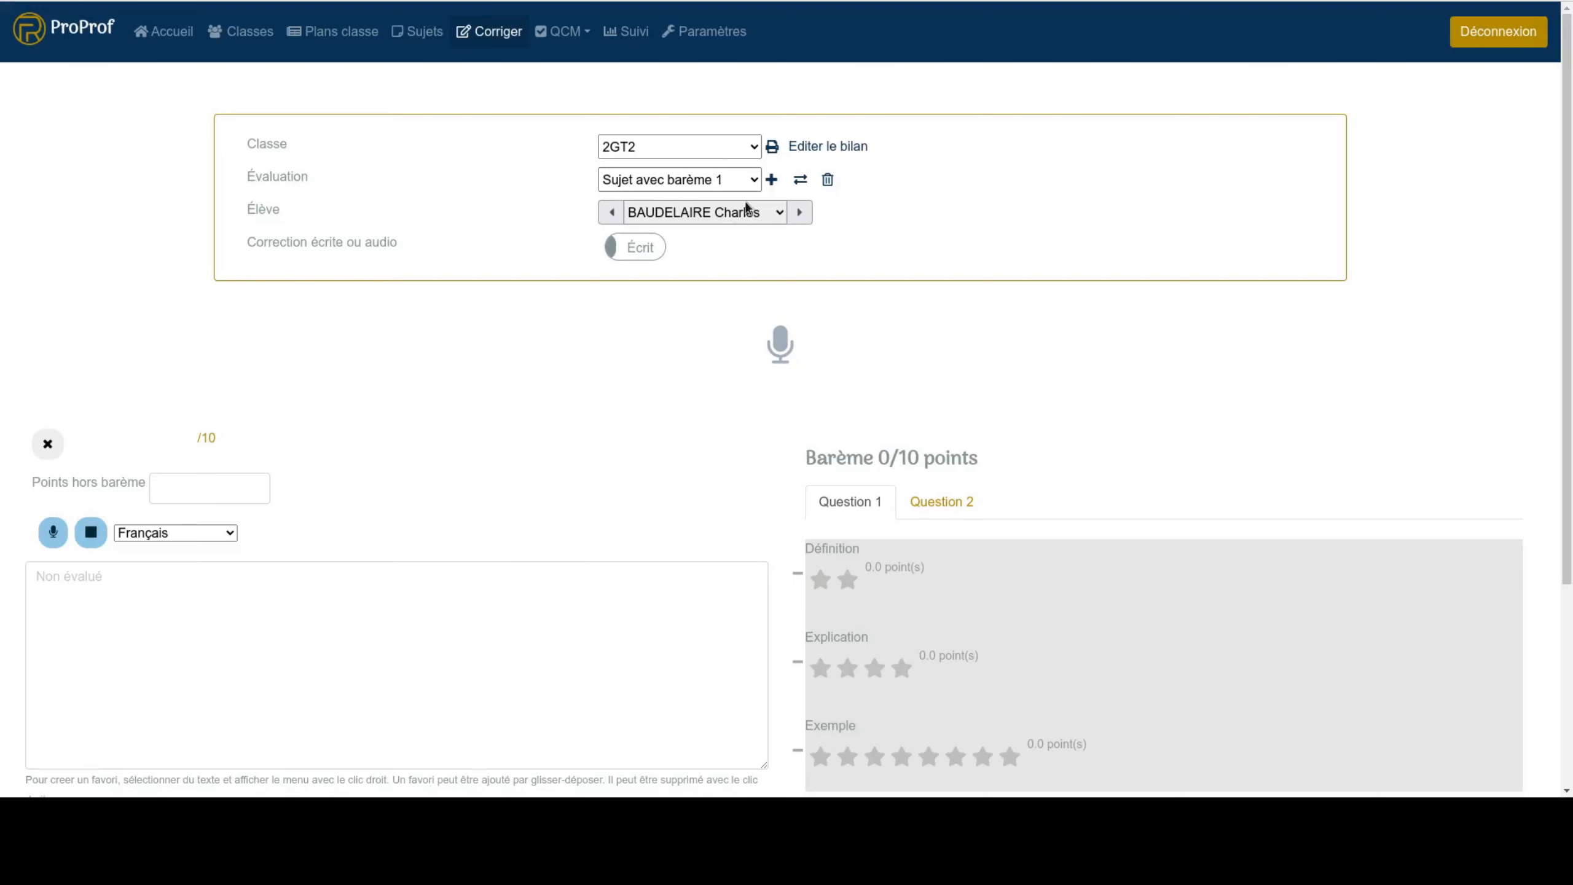
Step: Switch the first student's correction of "Sujet avec barème 1" to Audio, then record and validate an audio appreciation
{"action": "left_click", "coordinate": [652, 248]}
{"action": "left_click", "coordinate": [780, 344]}
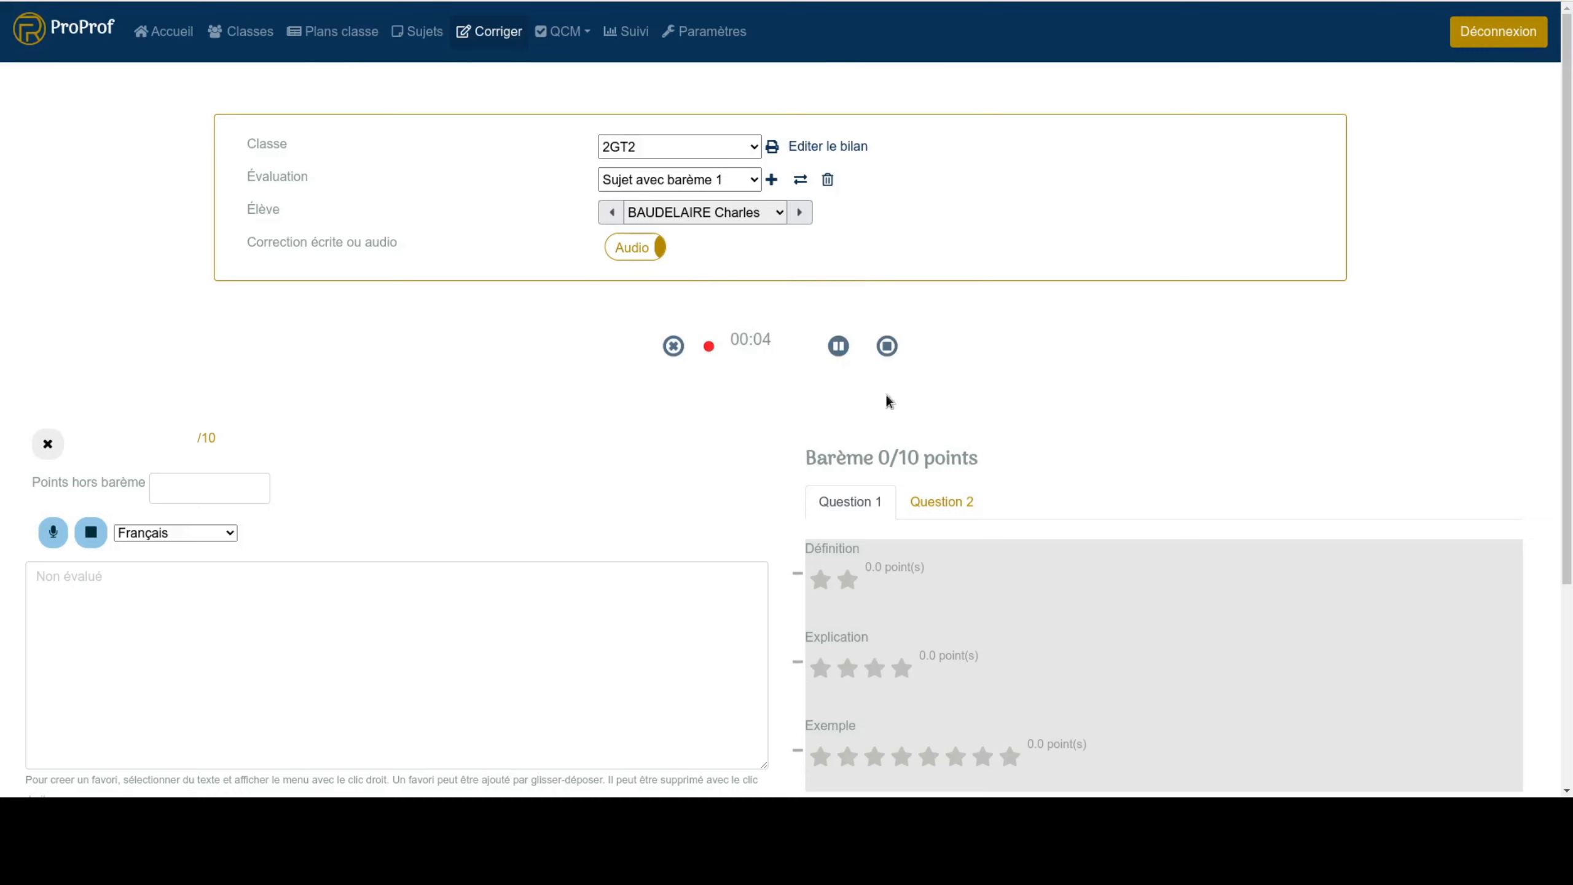
{"action": "left_click", "coordinate": [886, 346]}
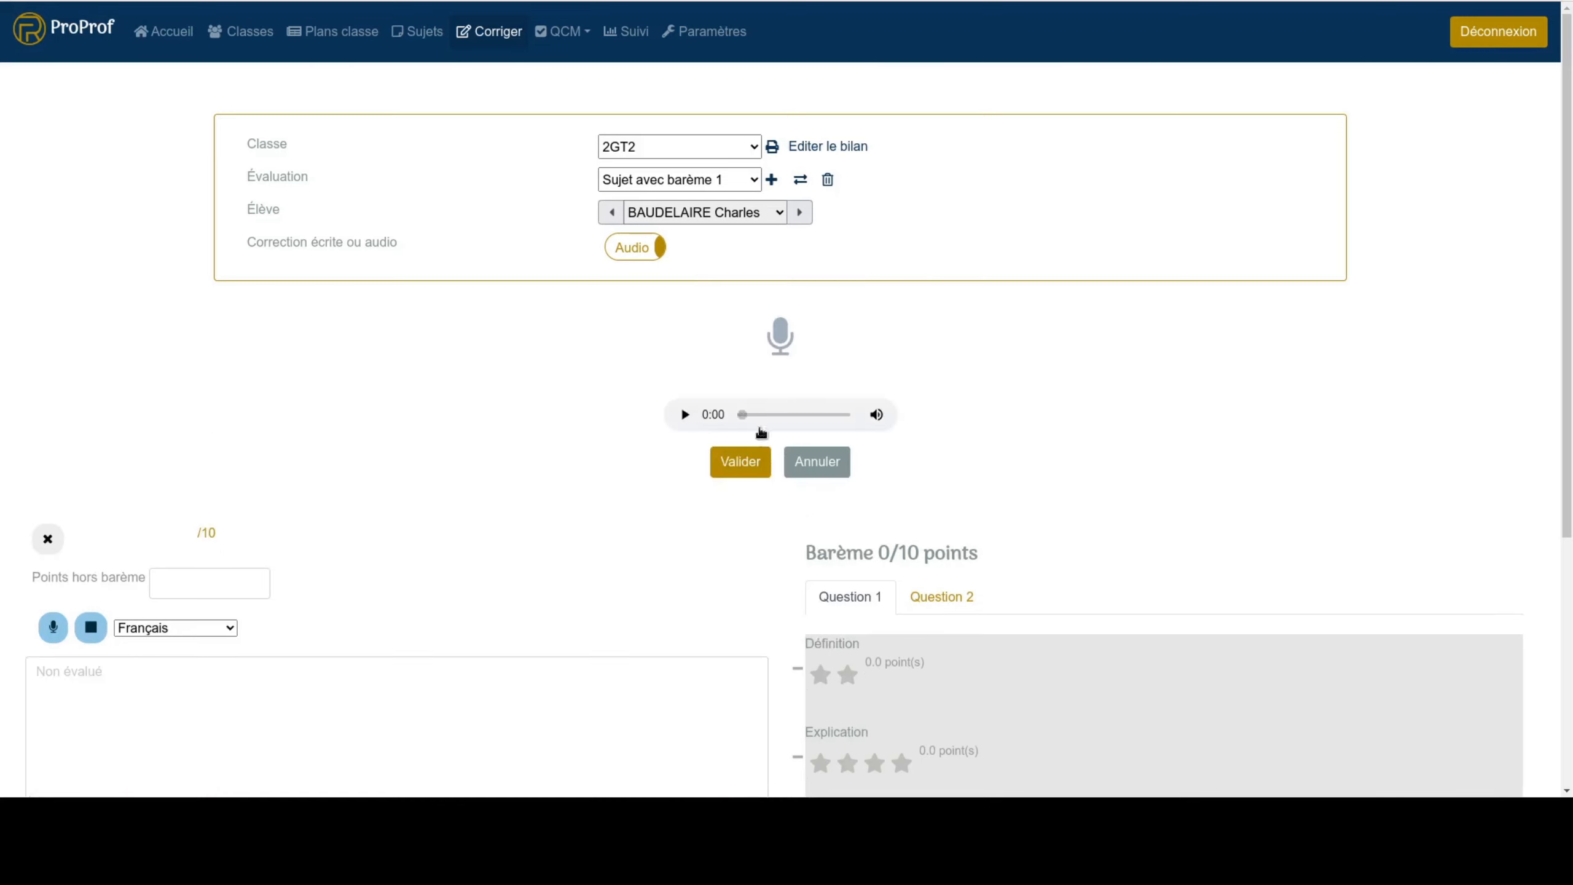
{"action": "left_click", "coordinate": [749, 464]}
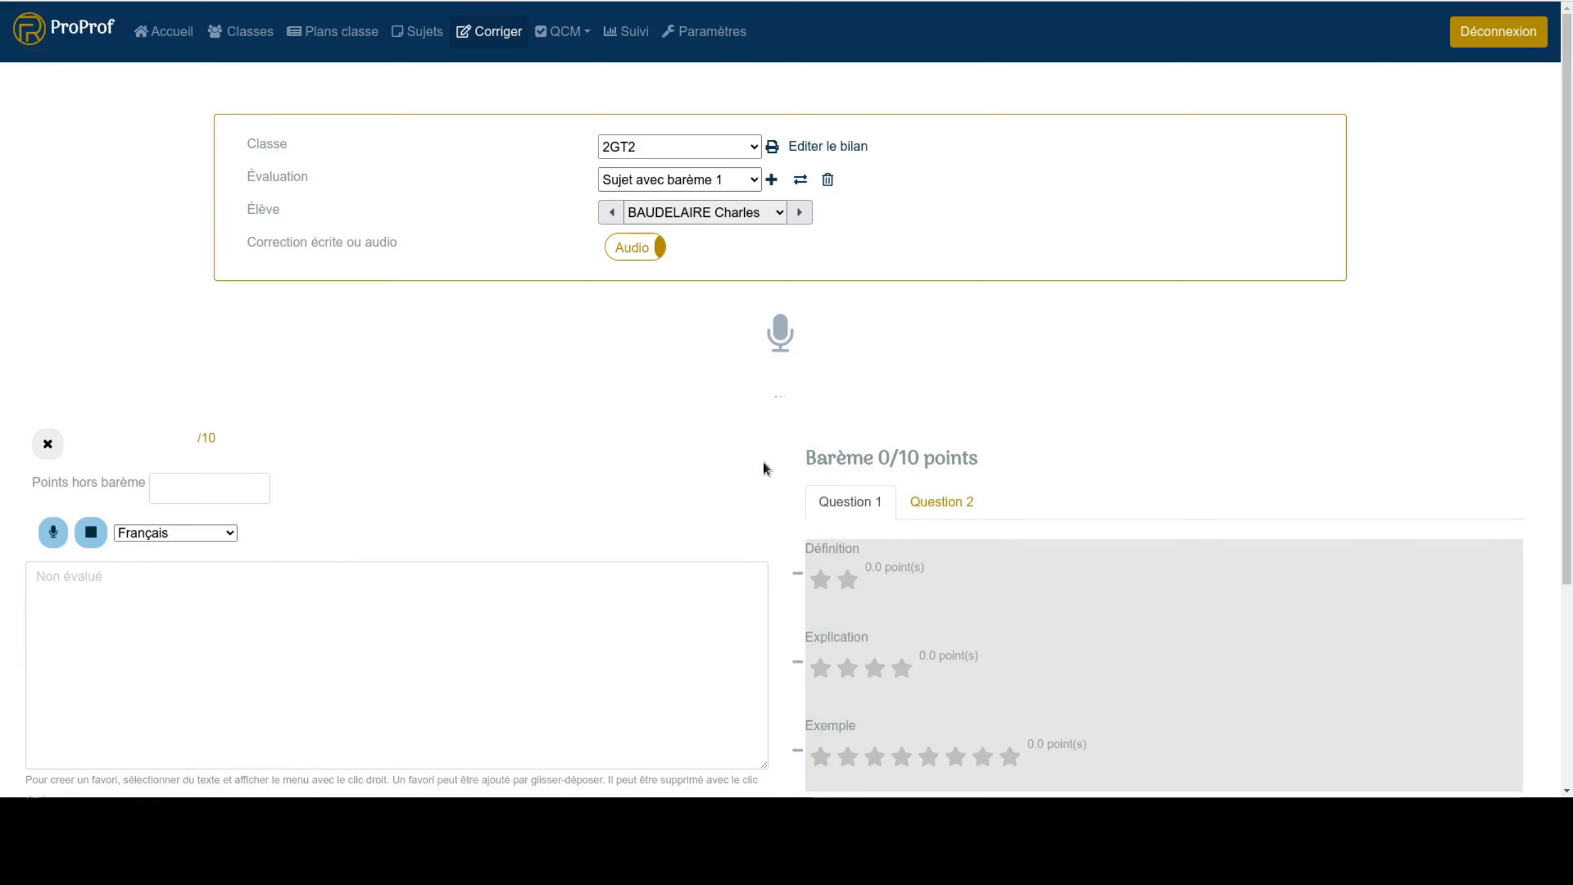
Step: Rate Question 1 with two stars for Définition, three for Explication and five for Exemple
{"action": "left_click", "coordinate": [848, 580]}
{"action": "left_click", "coordinate": [874, 667]}
{"action": "left_click", "coordinate": [928, 755]}
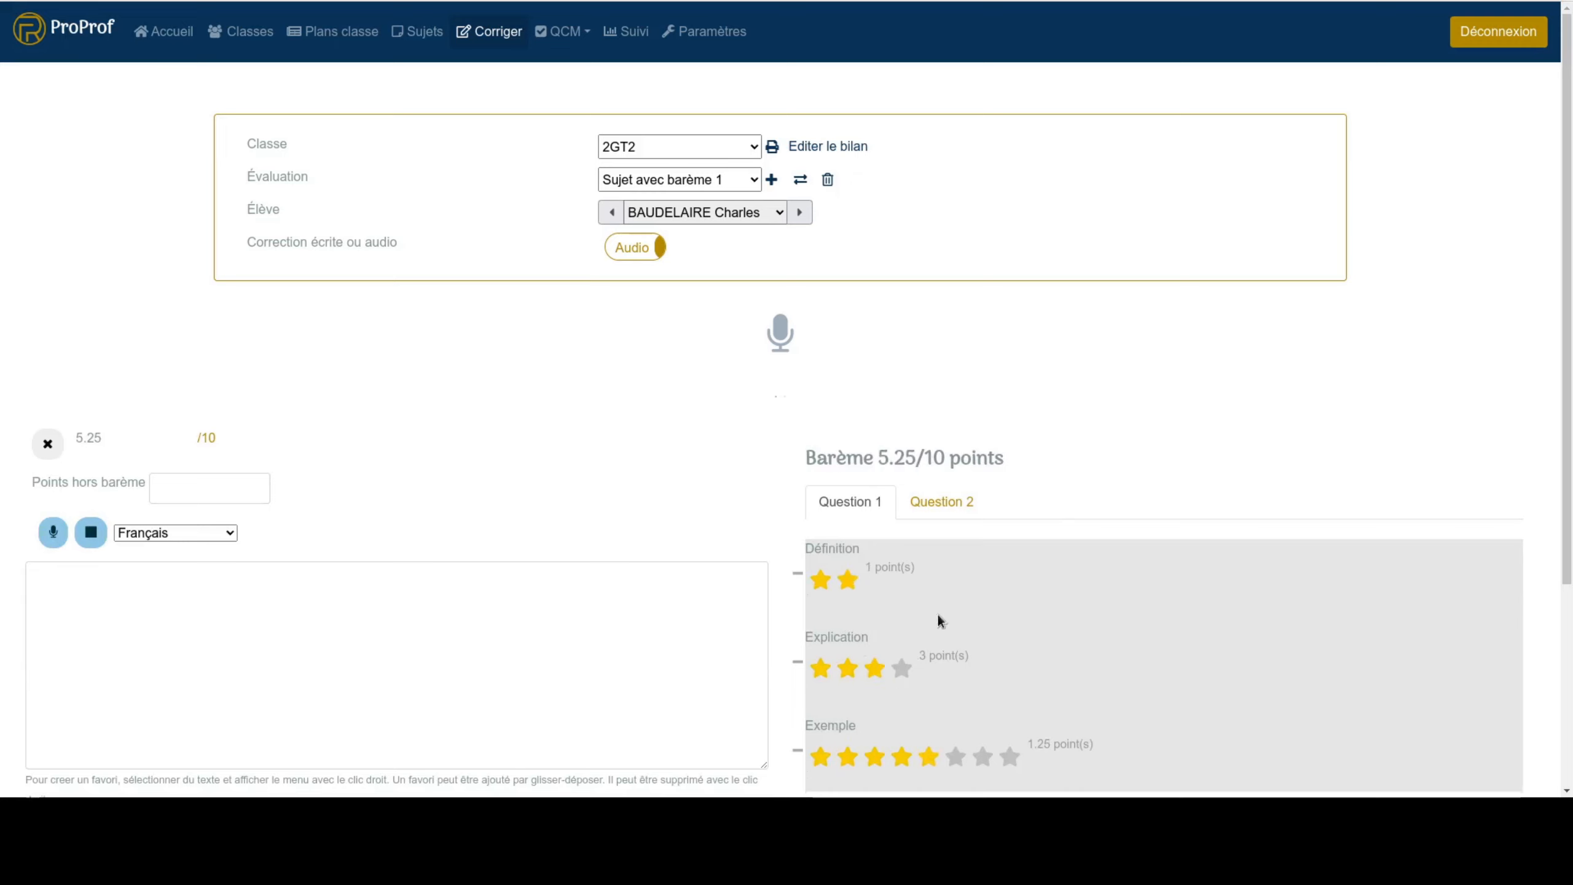
Step: Rate Réponse argumentée in Question 2 with six stars, worth 3 points
{"action": "left_click", "coordinate": [941, 501]}
{"action": "left_click", "coordinate": [904, 583]}
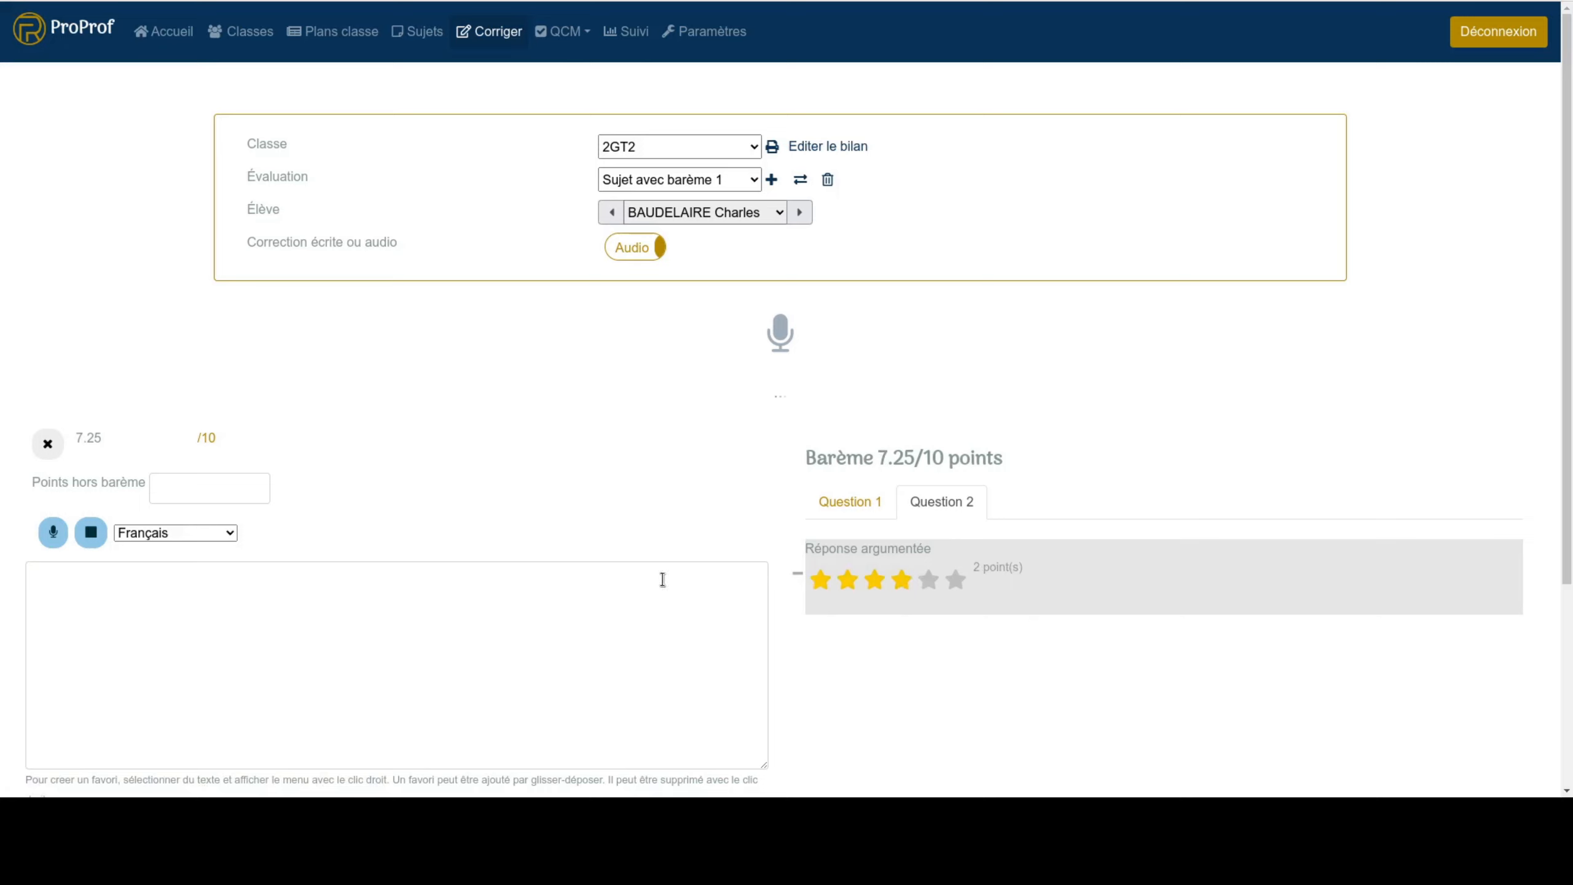
{"action": "left_click", "coordinate": [929, 589]}
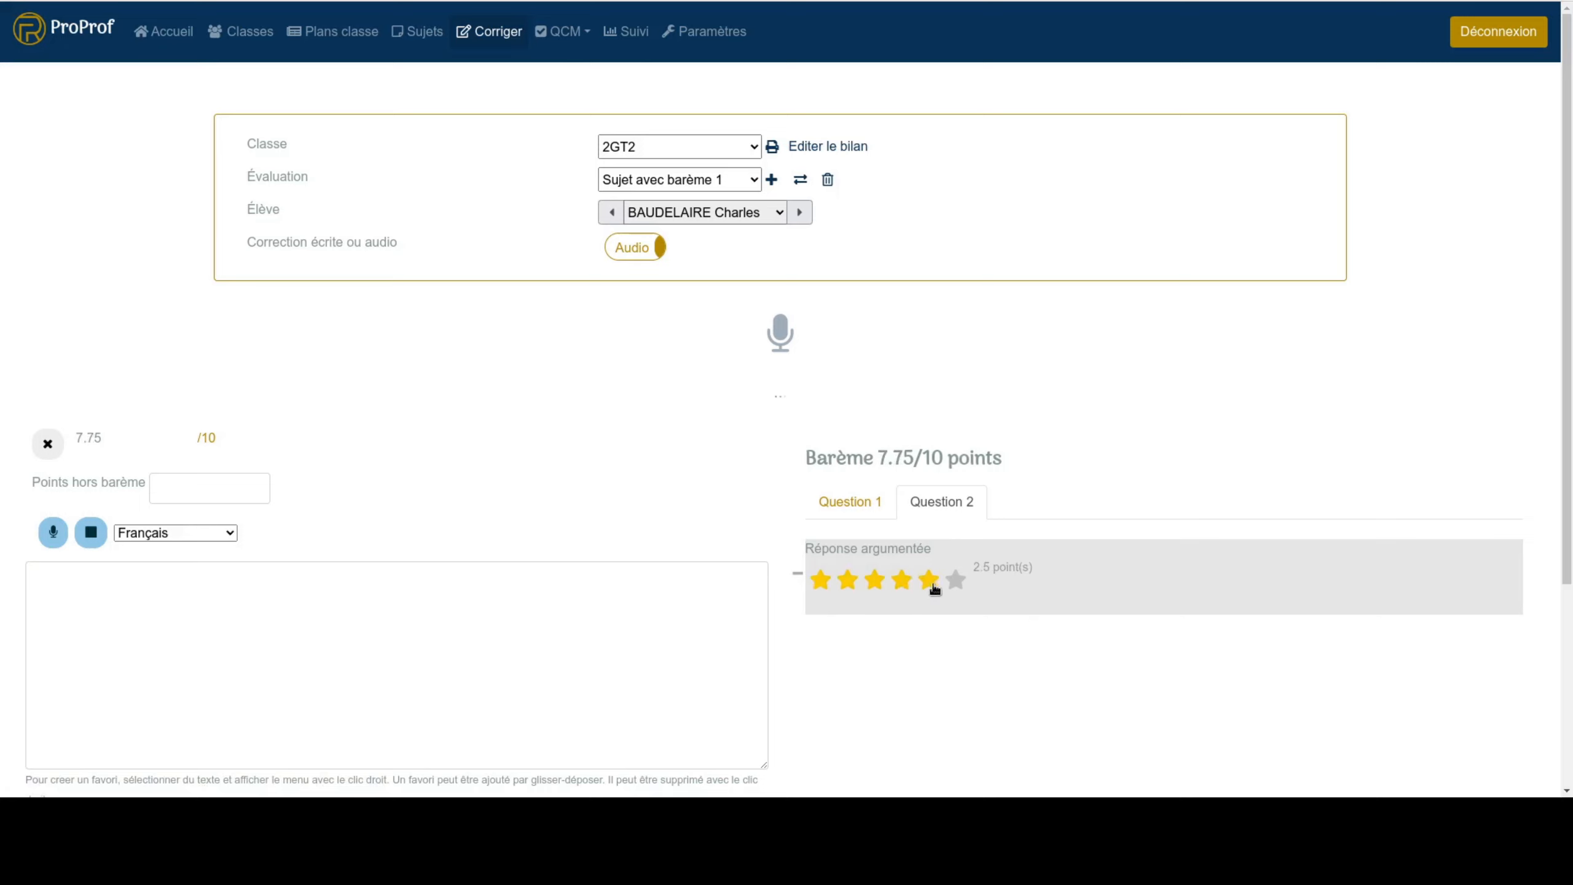
{"action": "left_click", "coordinate": [962, 586]}
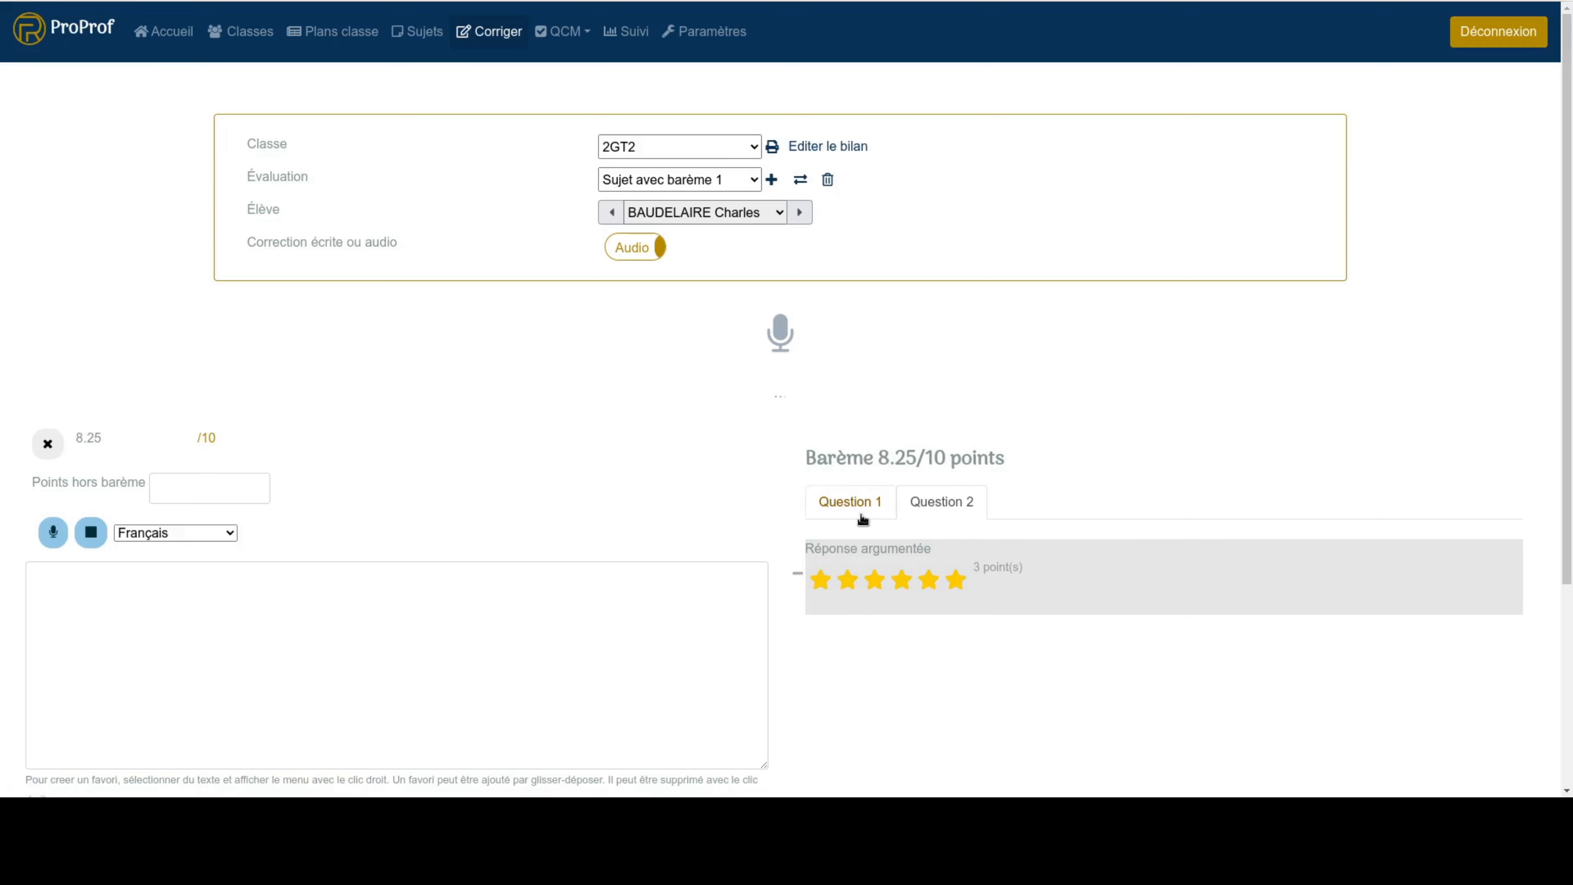
Step: Write "qqchose" as the first student's written appreciation and go to the next student
{"action": "scroll", "coordinate": [287, 617], "scroll_direction": "down", "scroll_amount": 1}
{"action": "scroll", "coordinate": [288, 616], "scroll_direction": "down", "scroll_amount": 1}
{"action": "left_click", "coordinate": [554, 565]}
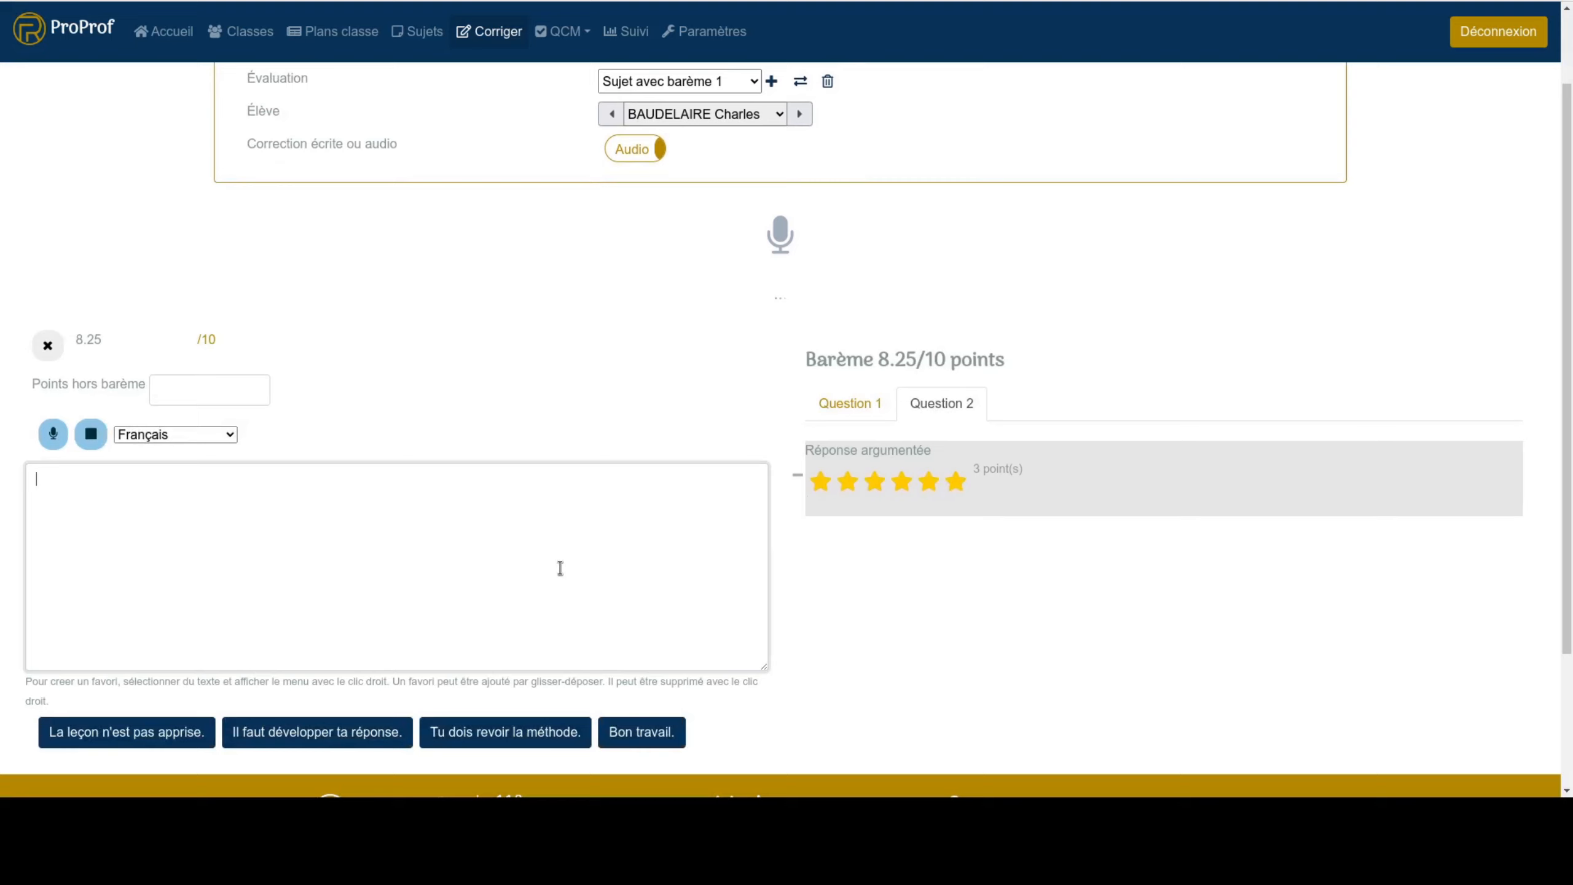
{"action": "type", "text": "qqchose"}
{"action": "scroll", "coordinate": [789, 437], "scroll_direction": "up", "scroll_amount": 2}
{"action": "left_click", "coordinate": [800, 213]}
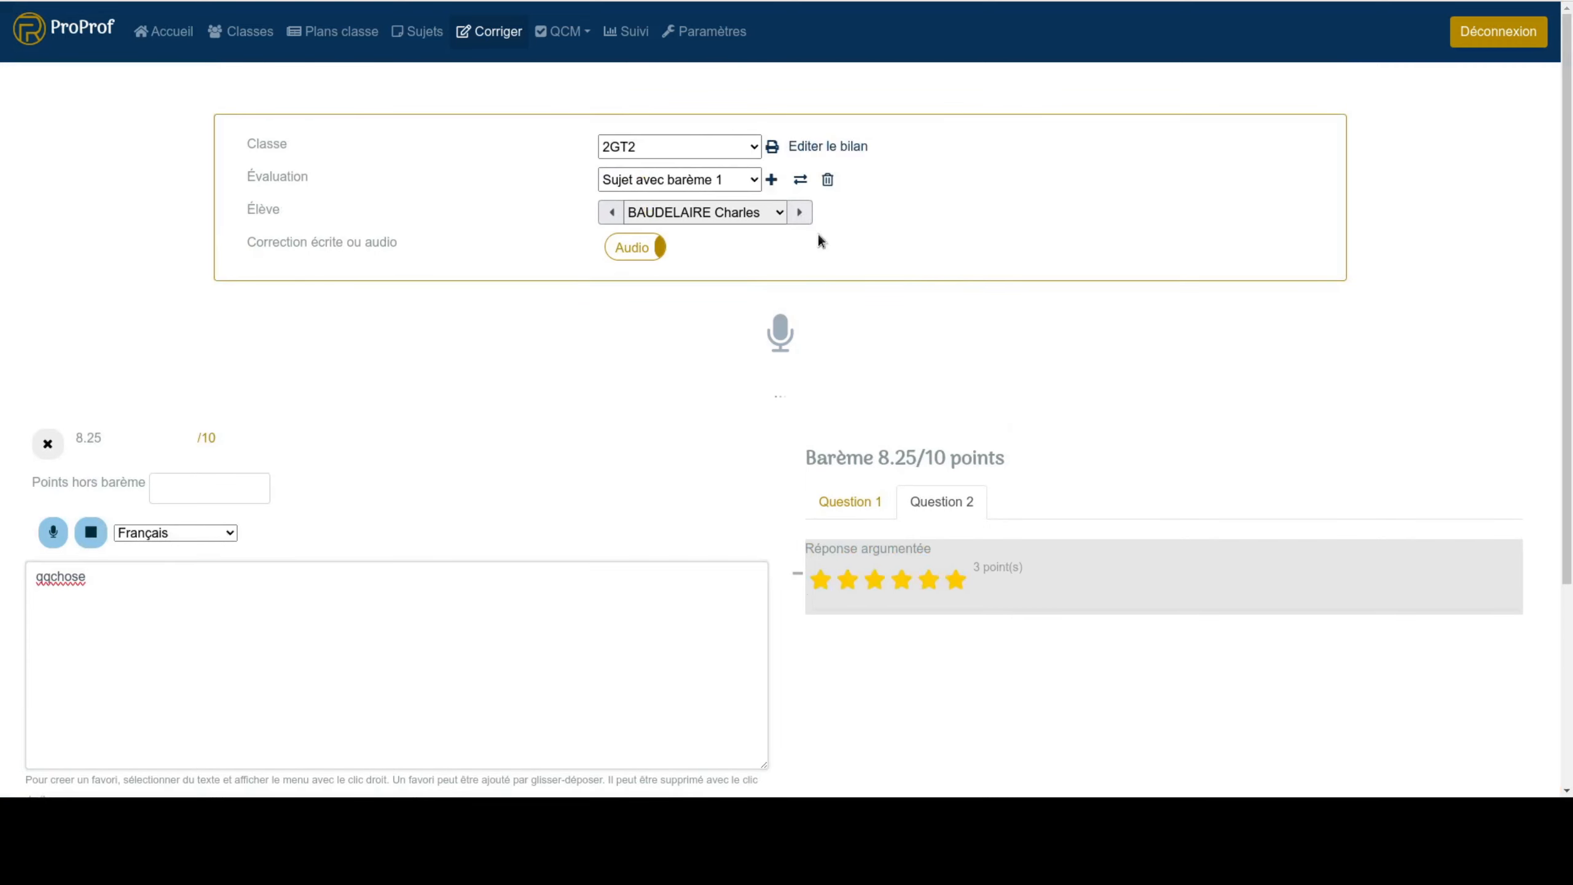
Step: Open the report options for "Sujet avec barème 1" and view the choices for Barème and Appréciations audio
{"action": "left_click", "coordinate": [835, 146]}
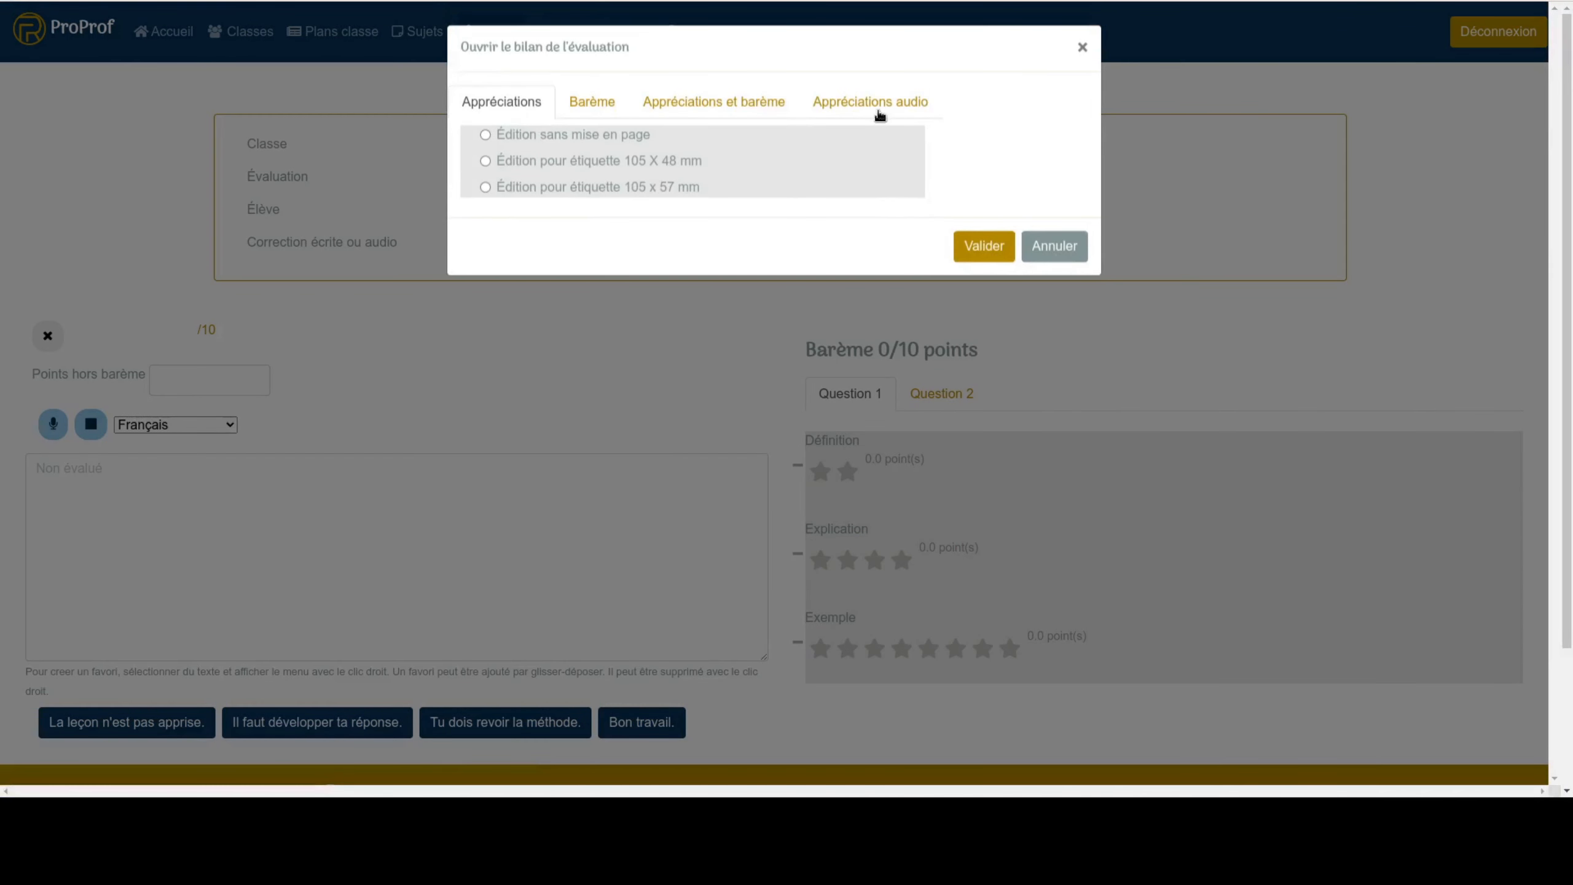
{"action": "left_click", "coordinate": [593, 116]}
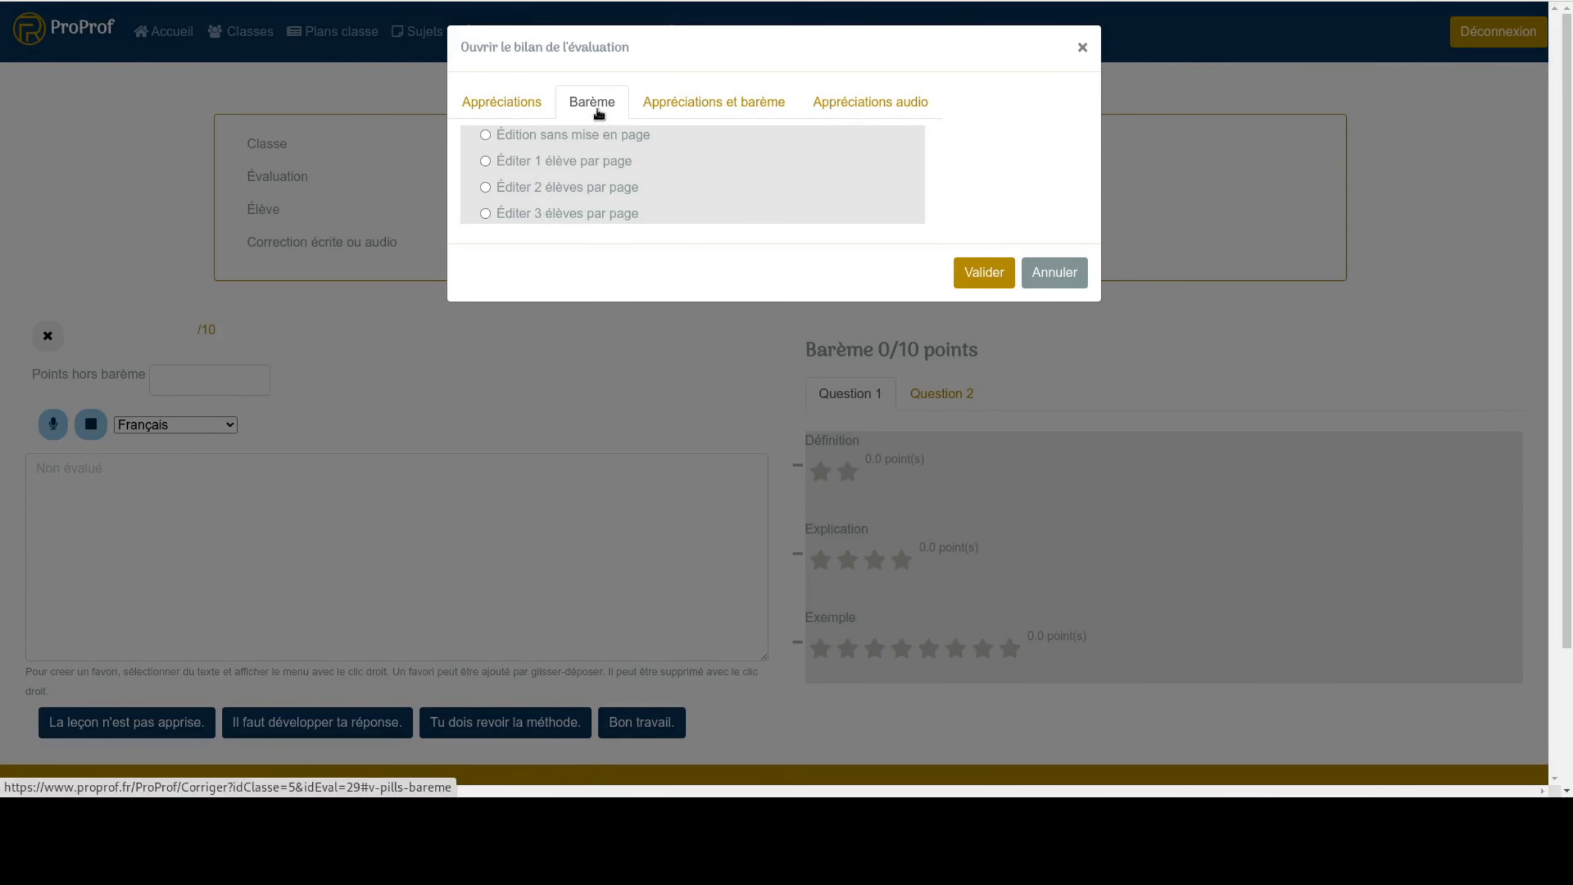
{"action": "left_click", "coordinate": [871, 103]}
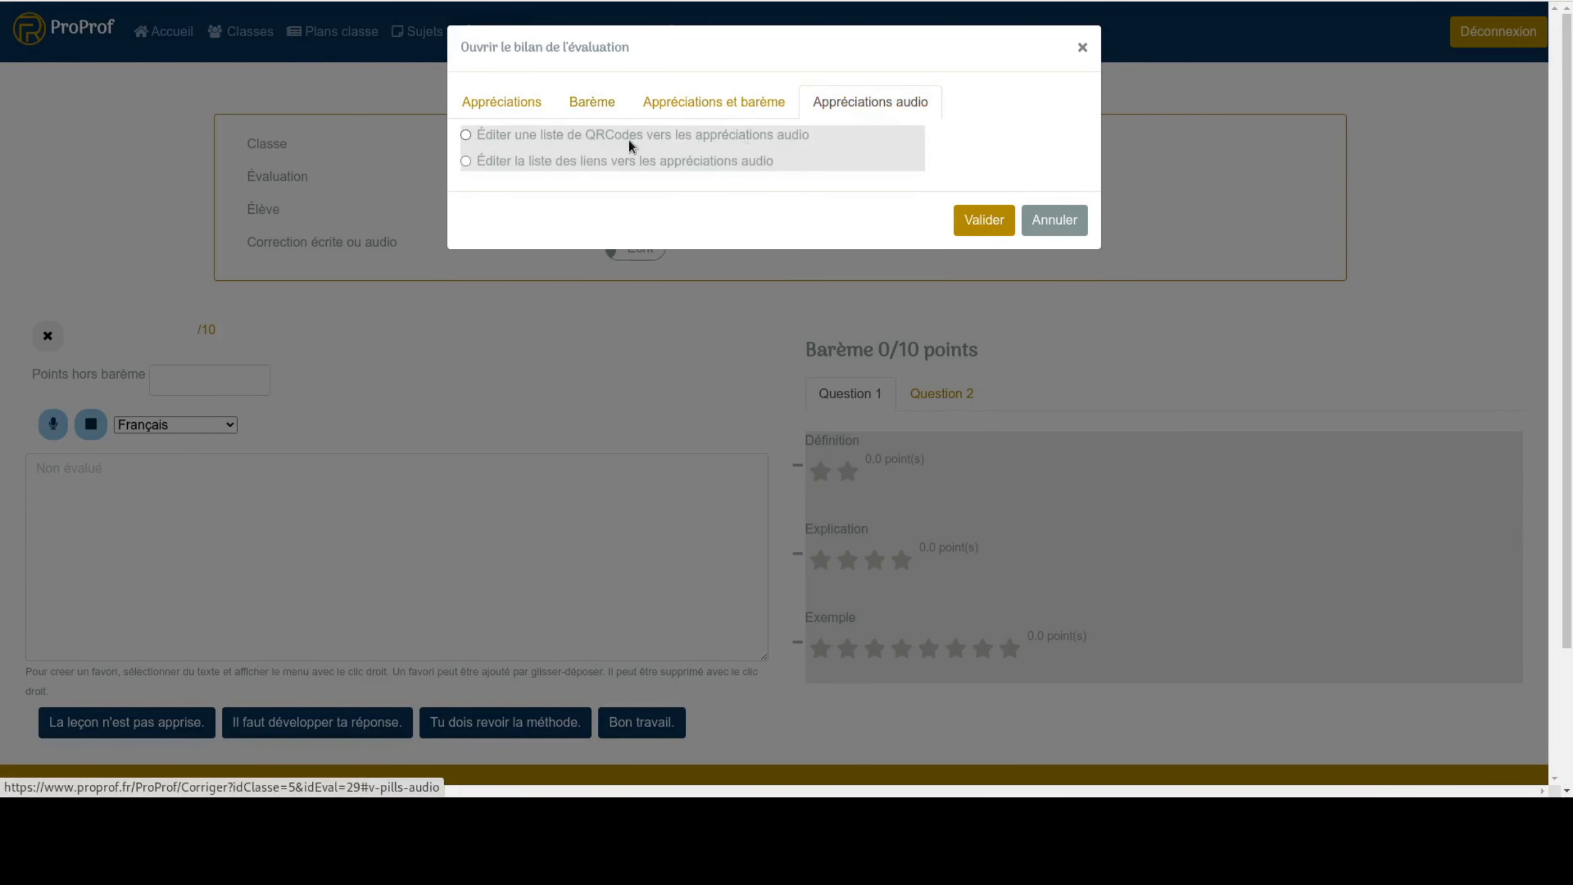